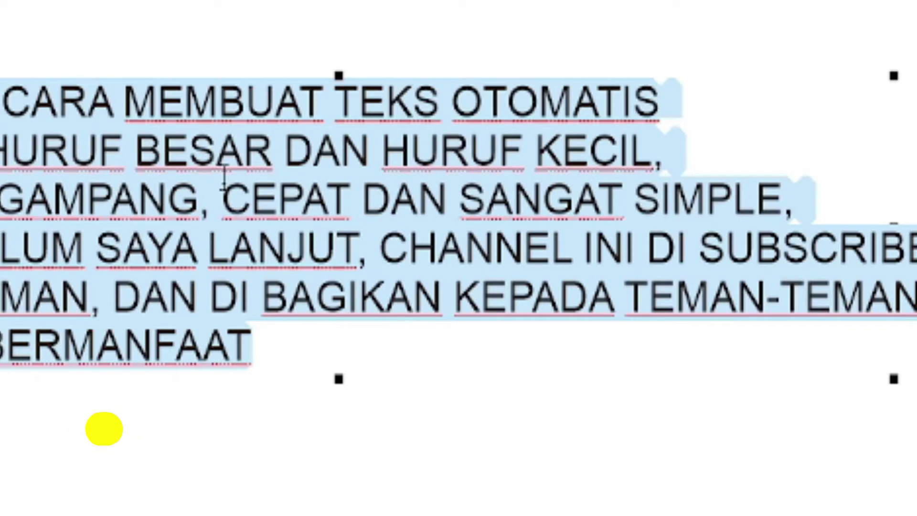
pyautogui.hotkey('shift', 'F3')
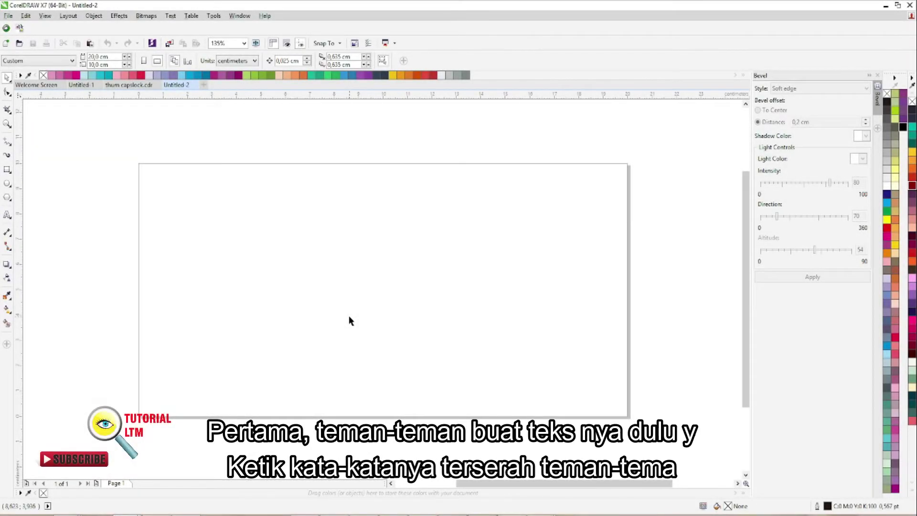
# Add artistic text in the upper middle of the page reading "tutorial cara membuat teks otomatis"
pyautogui.click(6, 216)
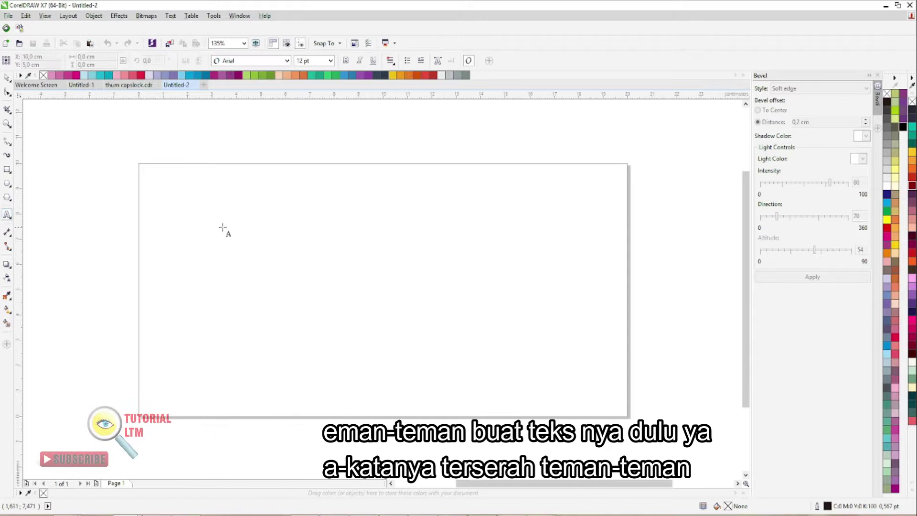
pyautogui.click(330, 224)
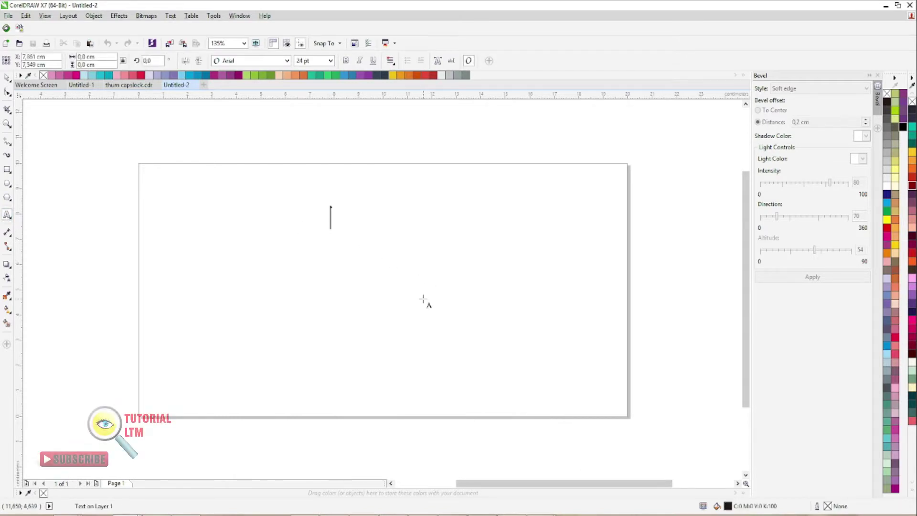
pyautogui.write('tutorial')
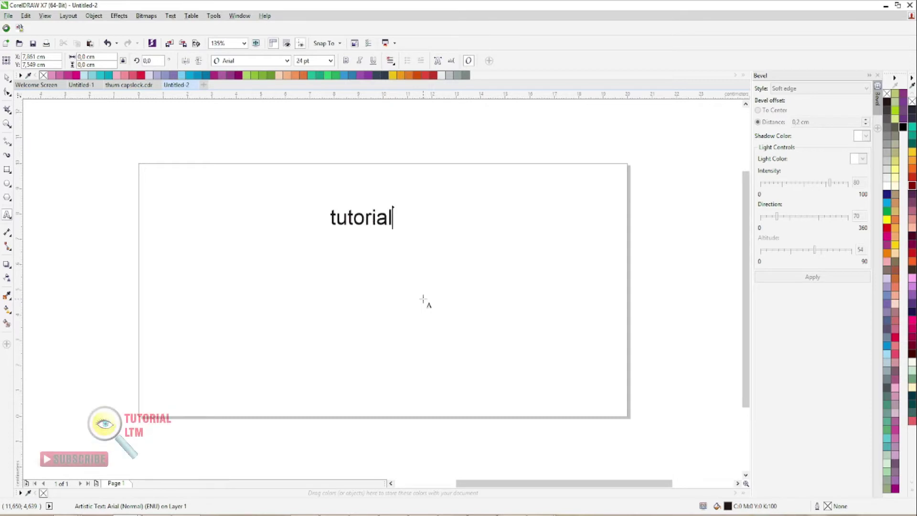
pyautogui.write(' cara ')
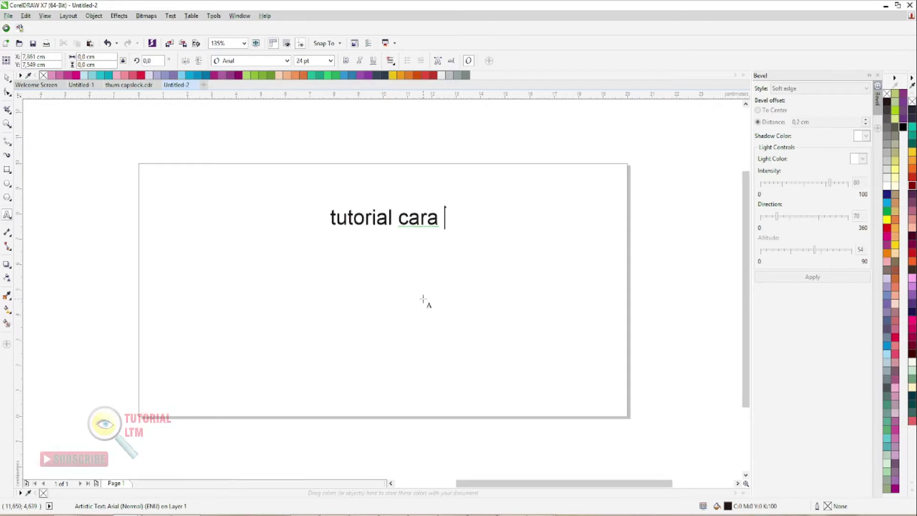
pyautogui.write('membuat')
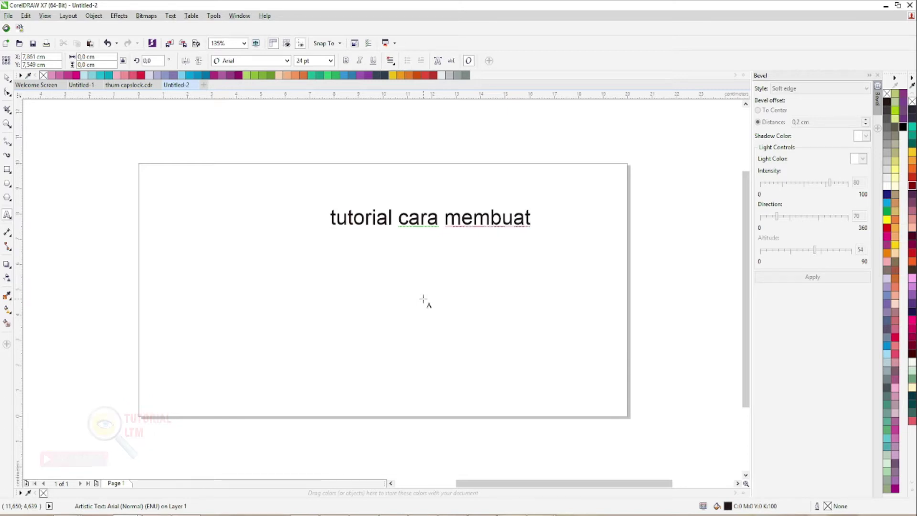
pyautogui.write(' teks oto')
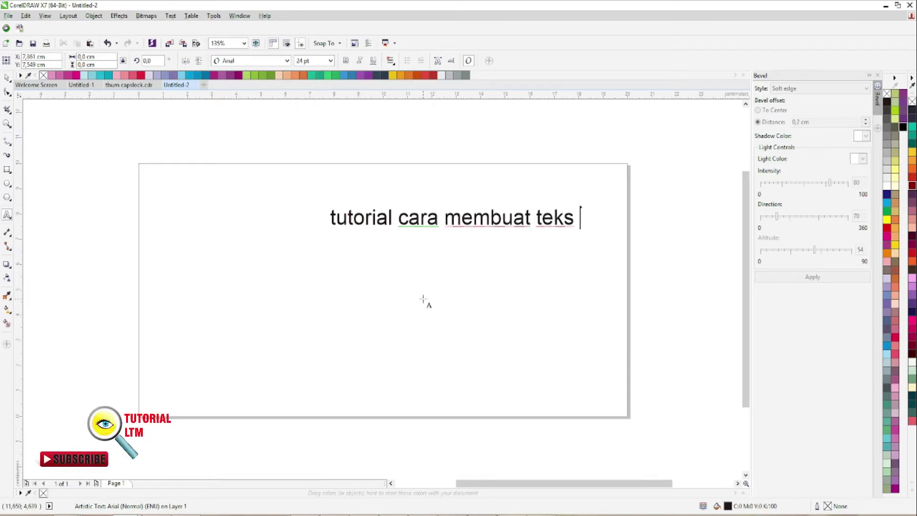
pyautogui.write('matis')
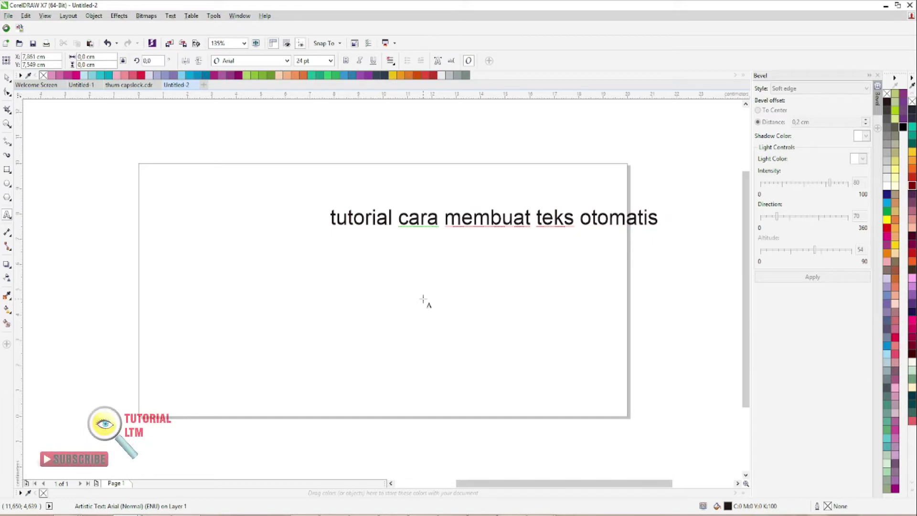
# Add the second line "menjadi huruf besar dan huruf kecil" and move the text block to the page's upper-left area
pyautogui.press('Return')
pyautogui.write('me')
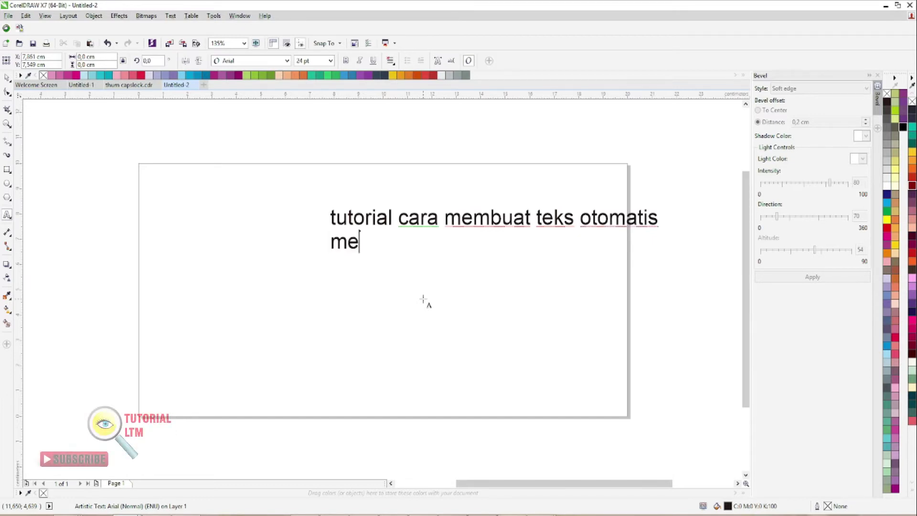
pyautogui.write('njadi h')
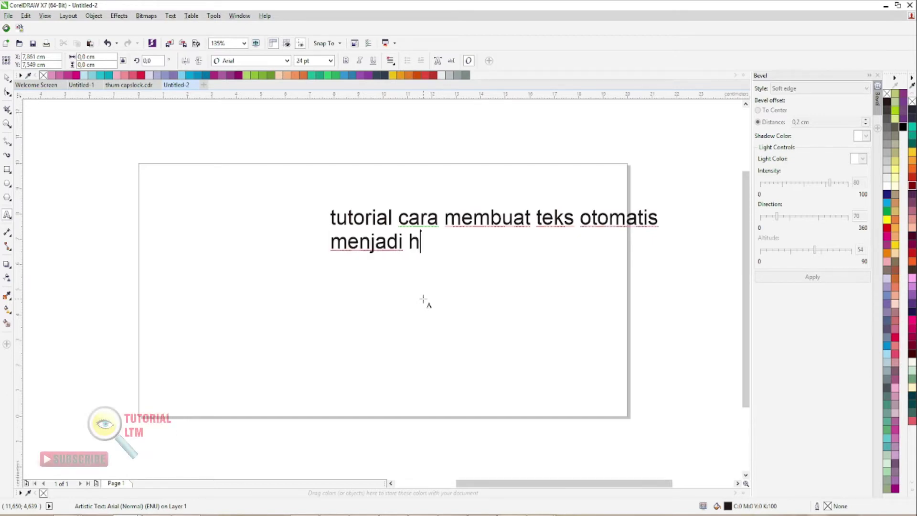
pyautogui.write('uruf besa')
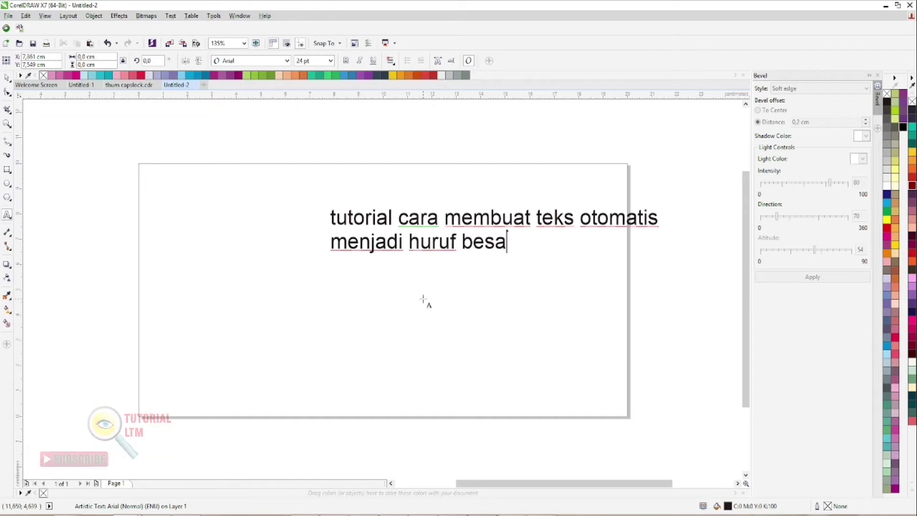
pyautogui.write('r dan huru')
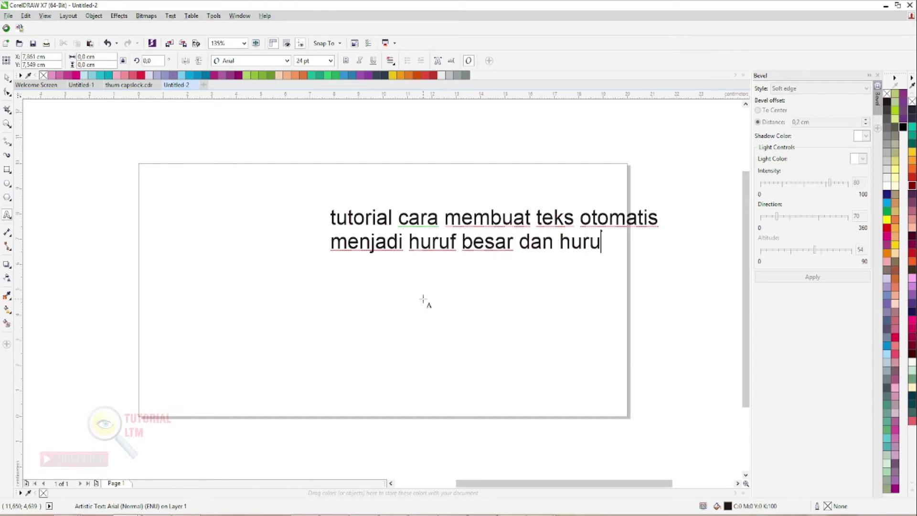
pyautogui.write('f kecil')
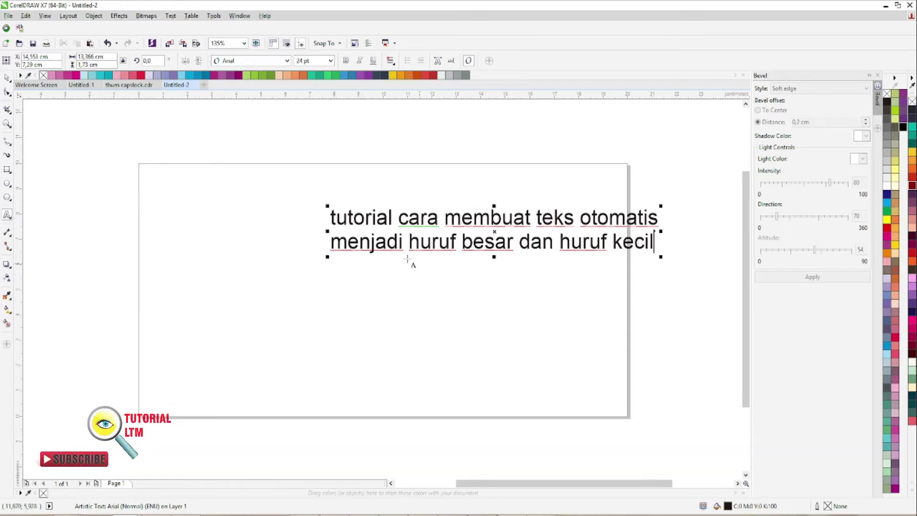
pyautogui.click(7, 78)
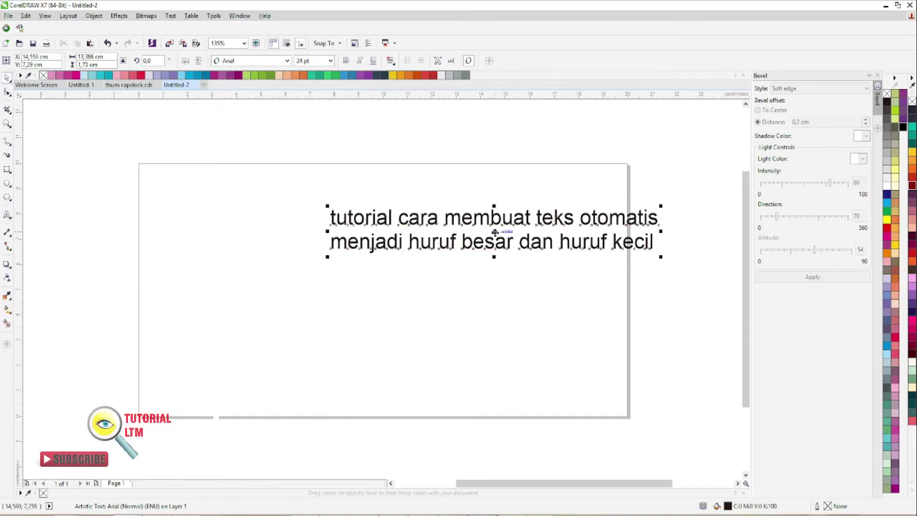
pyautogui.moveTo(494, 231); pyautogui.dragTo(333, 192)
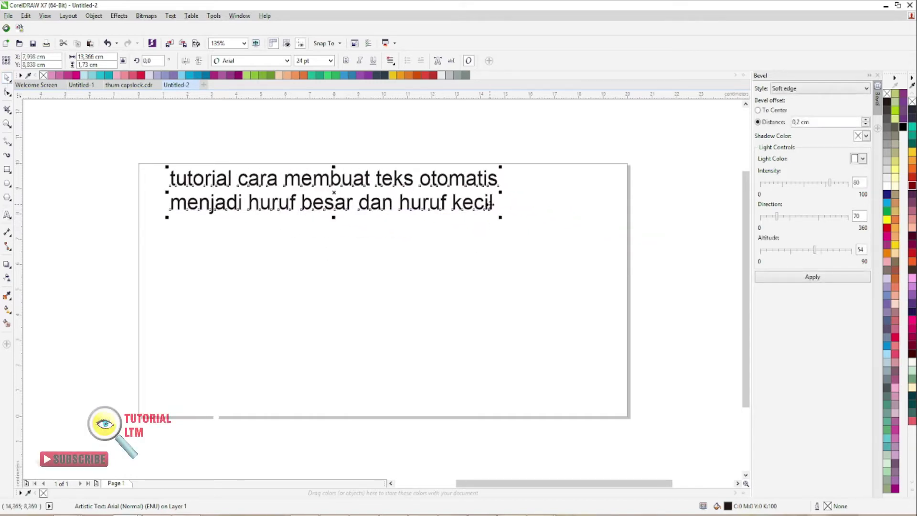
# Edit the text block to add a comma after "kecil" and start a third line
pyautogui.doubleClick(491, 205)
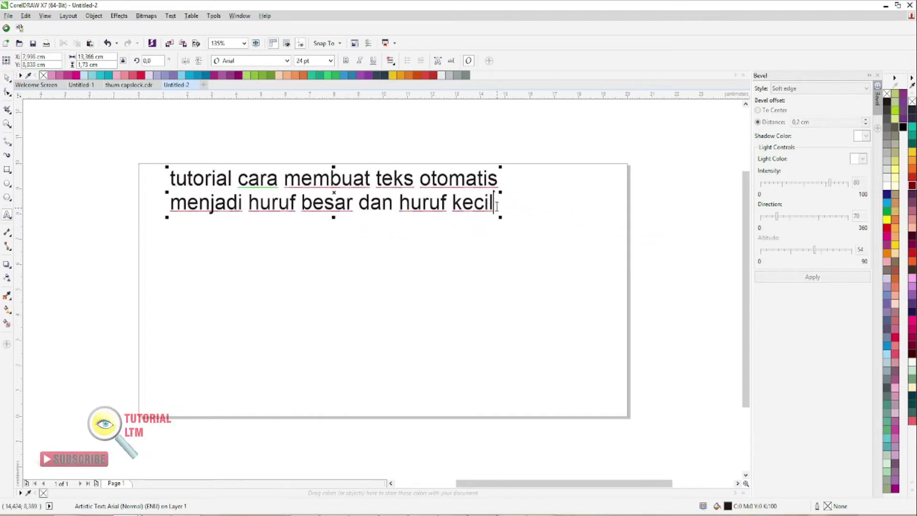
pyautogui.write(', cara')
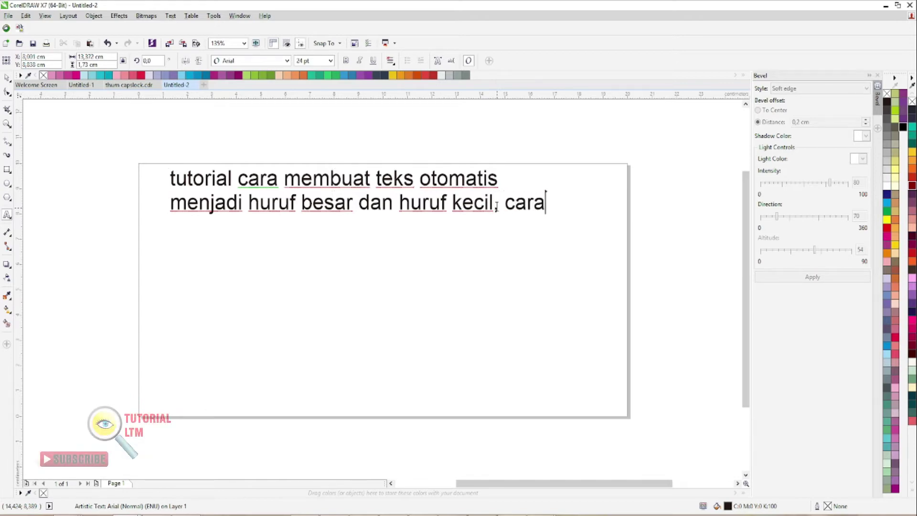
pyautogui.write('nya')
pyautogui.press('BackSpace')
pyautogui.press('BackSpace')
pyautogui.press('BackSpace')
pyautogui.press('BackSpace')
pyautogui.press('BackSpace')
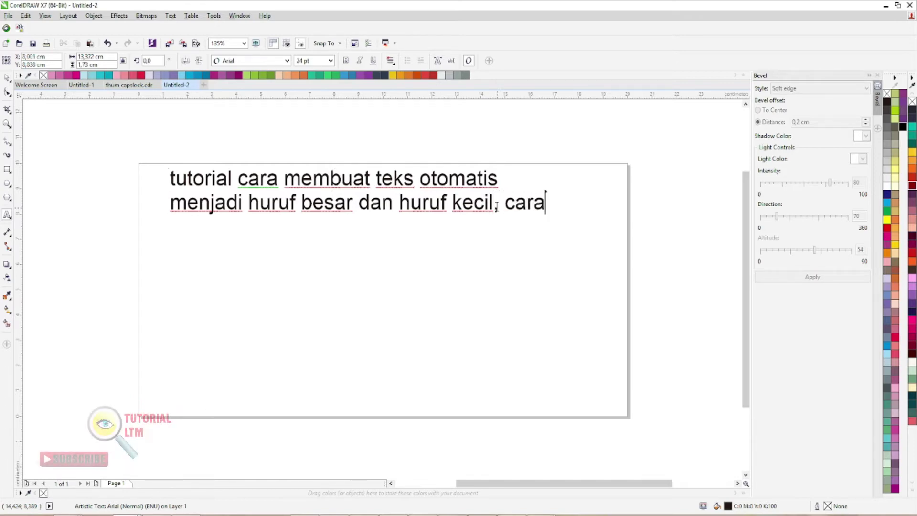
pyautogui.press('BackSpace')
pyautogui.press('BackSpace')
pyautogui.press('BackSpace')
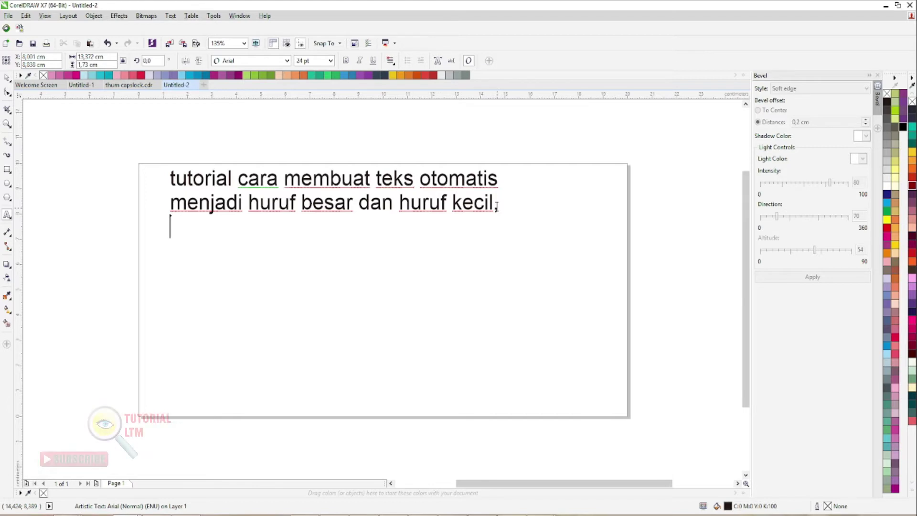
# Write "caranya gampang," at the start of the third line
pyautogui.write('crara')
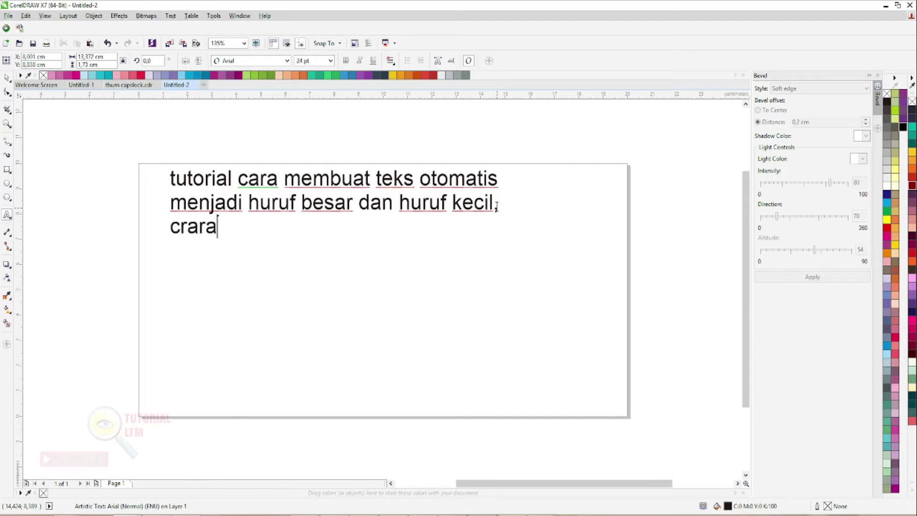
pyautogui.press('BackSpace')
pyautogui.press('BackSpace')
pyautogui.press('BackSpace')
pyautogui.press('BackSpace')
pyautogui.write('aran')
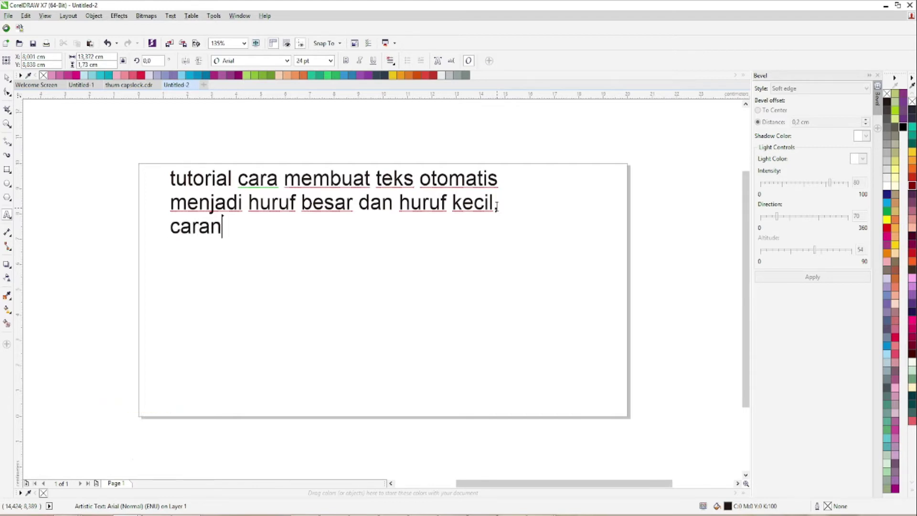
pyautogui.write('ya gam')
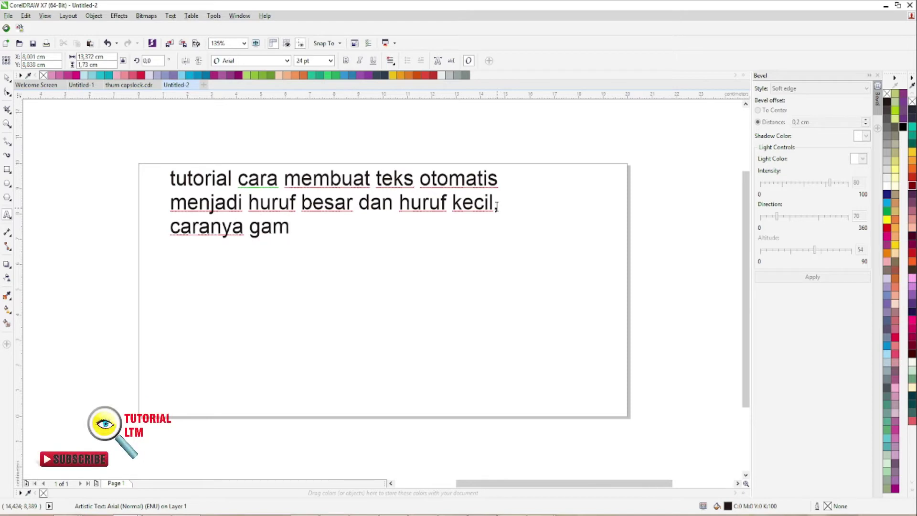
pyautogui.write('pang dan')
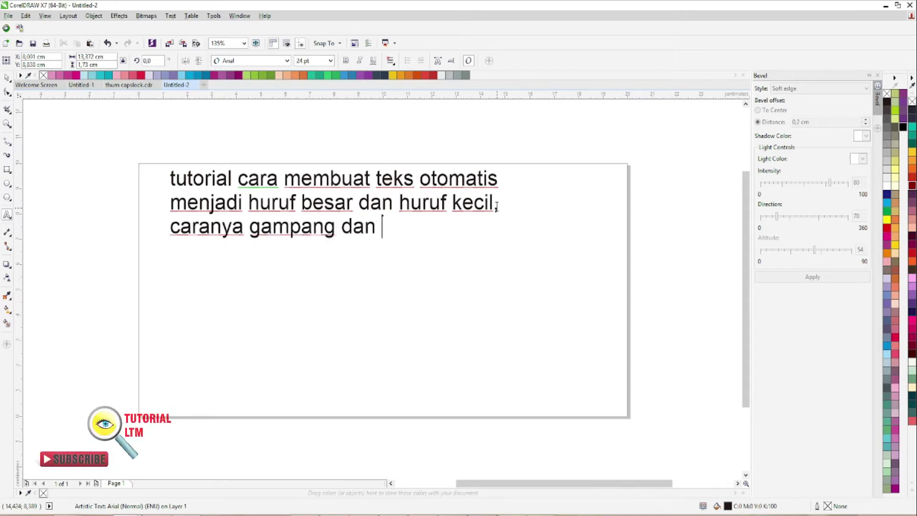
pyautogui.press('BackSpace')
pyautogui.press('BackSpace')
pyautogui.press('BackSpace')
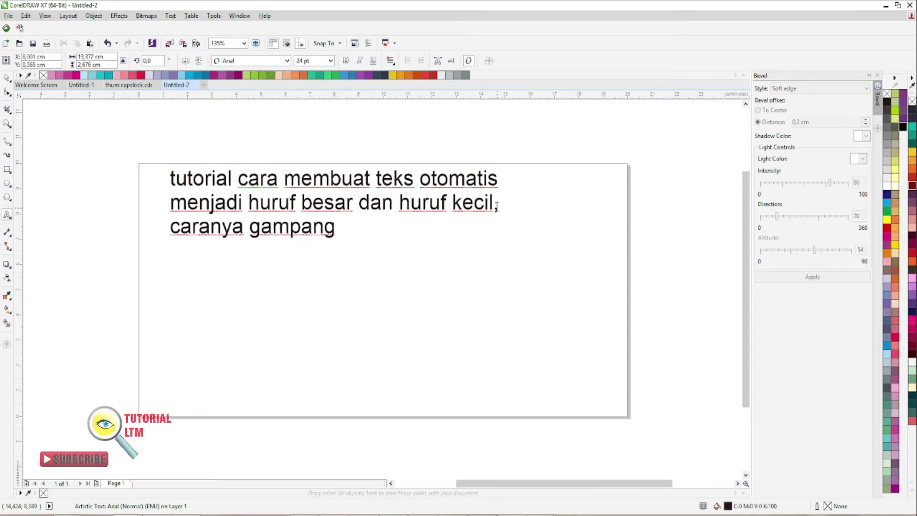
pyautogui.press('BackSpace')
pyautogui.write(', ')
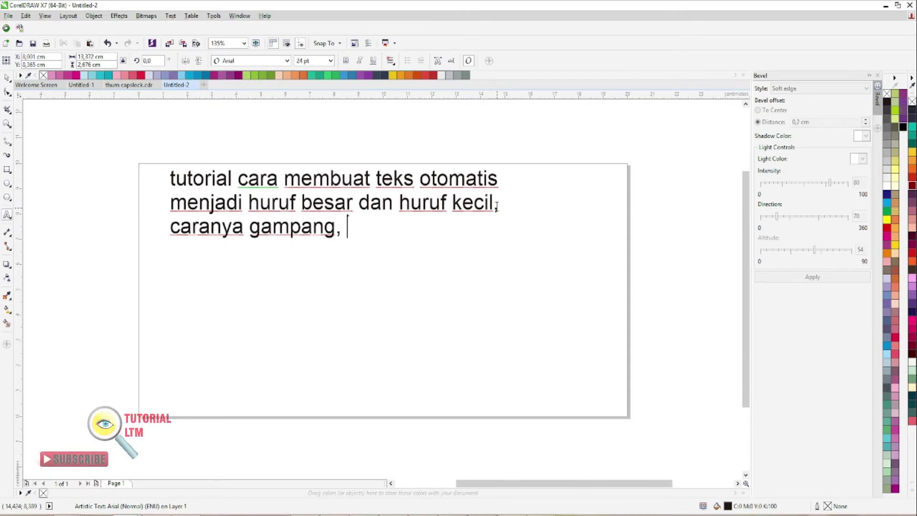
# Continue the third line with "cepat dan sangat simple"
pyautogui.write('cepat dan sanga')
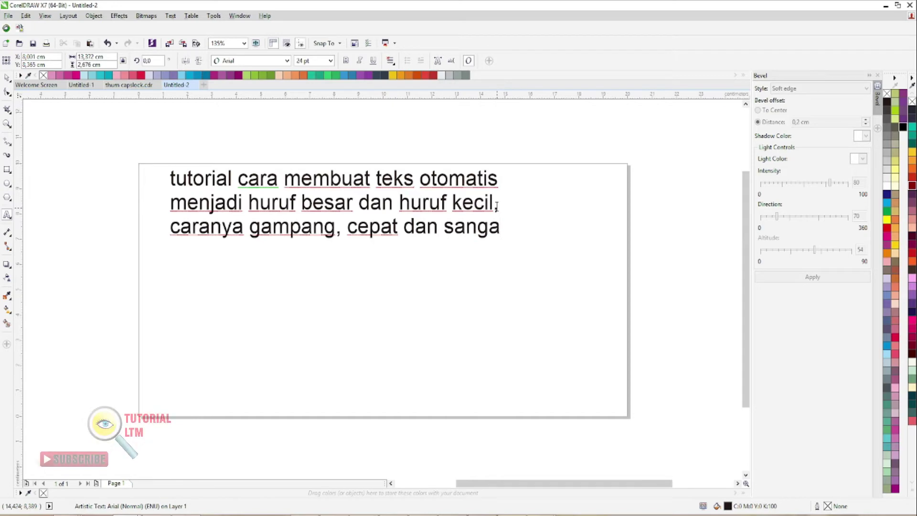
pyautogui.write('t sim')
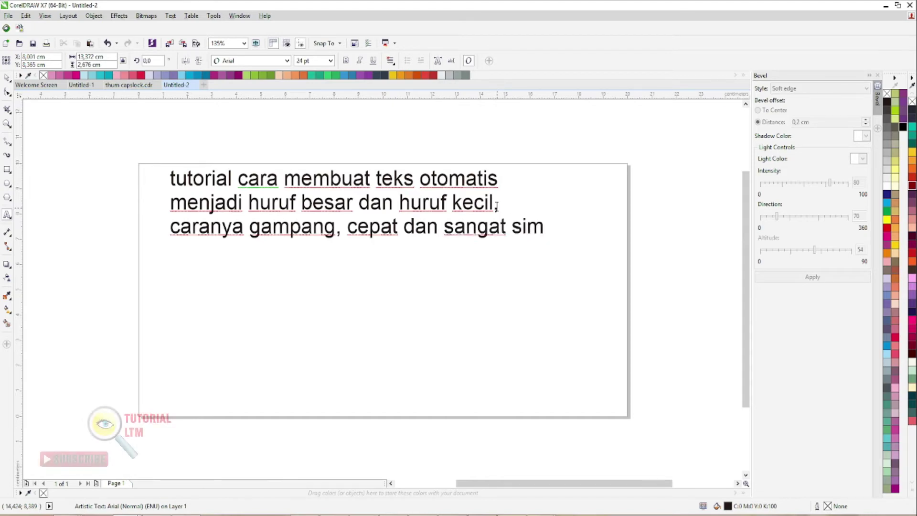
pyautogui.write('p;e')
pyautogui.press('BackSpace')
pyautogui.press('BackSpace')
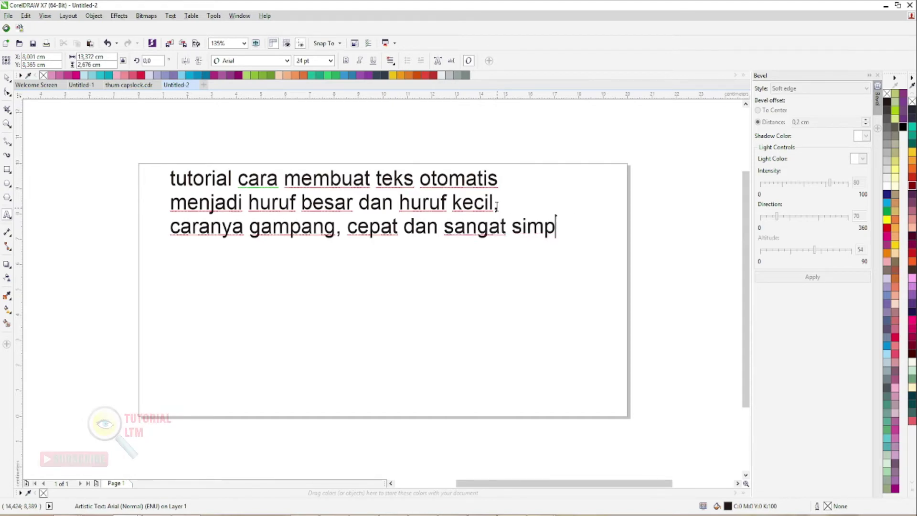
pyautogui.write('le')
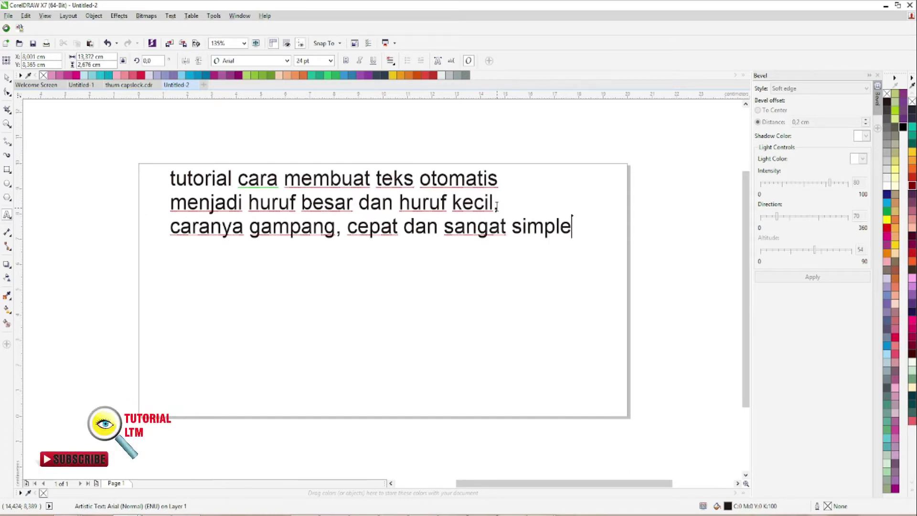
pyautogui.write(' teman')
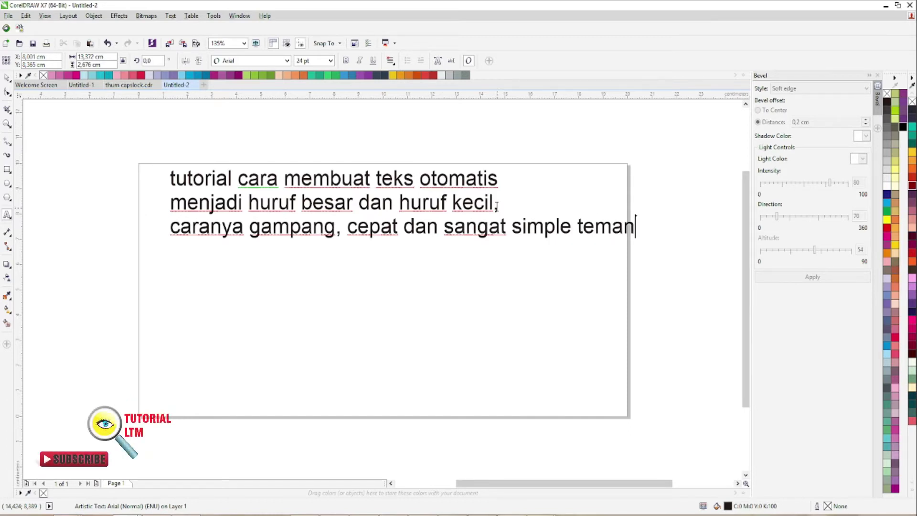
pyautogui.press('BackSpace')
pyautogui.press('BackSpace')
pyautogui.press('BackSpace')
pyautogui.press('BackSpace')
pyautogui.press('BackSpace')
pyautogui.press('BackSpace')
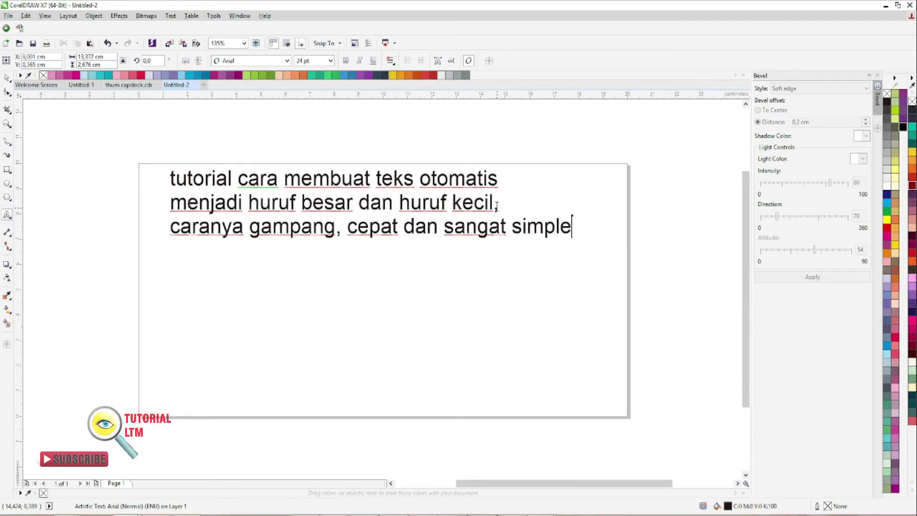
# End the third line with a comma and write "tapi sebelum saya lanjut, bisa d" on a fourth line
pyautogui.write(',')
pyautogui.press('Return')
pyautogui.write('tapi')
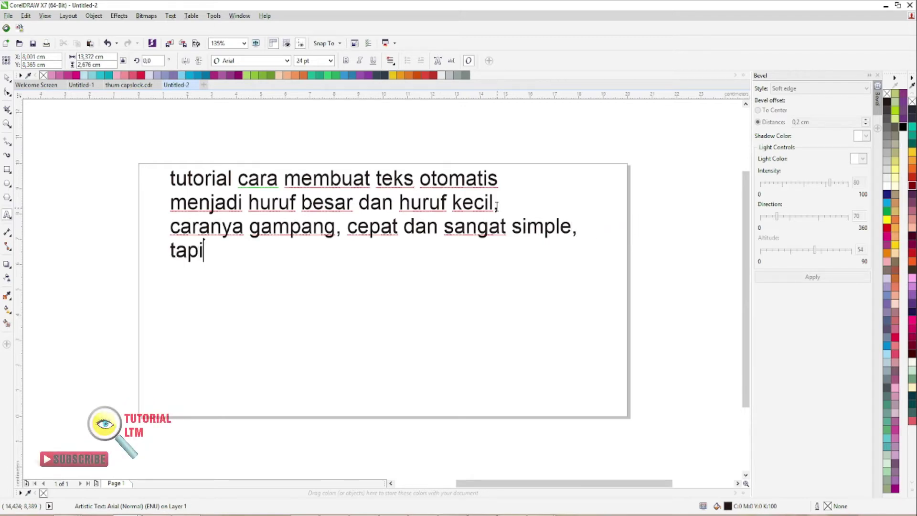
pyautogui.write(' sebelum ')
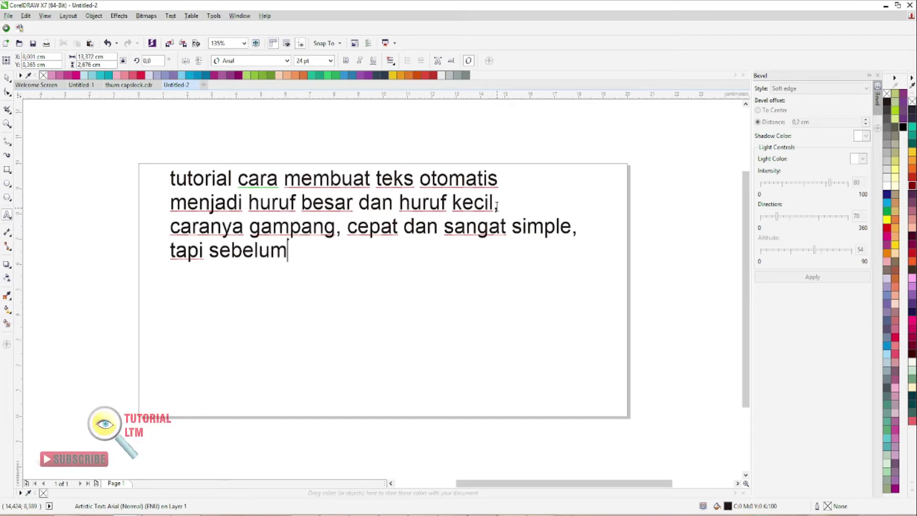
pyautogui.write('saya')
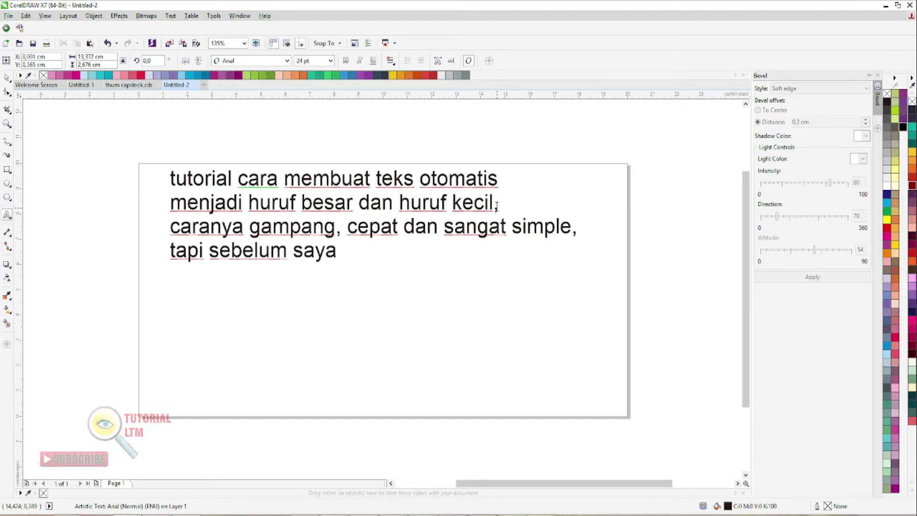
pyautogui.write(' l')
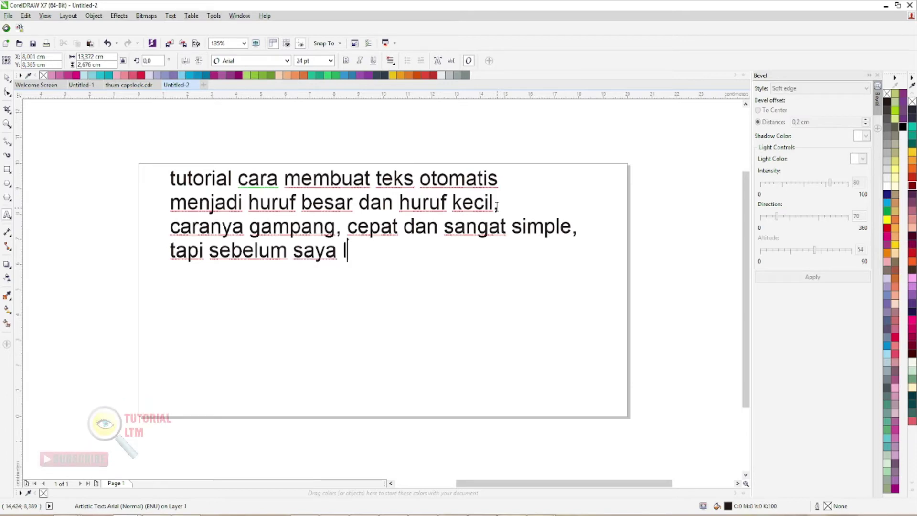
pyautogui.write('anjut, bisa d')
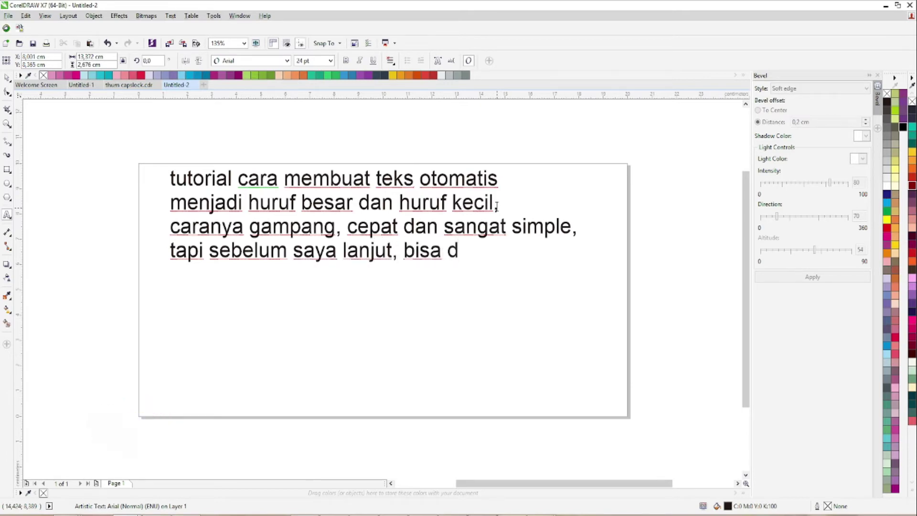
# Replace "bisa d" on the fourth line with "channel ini di subscribe dulu ya"
pyautogui.press('BackSpace')
pyautogui.press('BackSpace')
pyautogui.press('BackSpace')
pyautogui.press('BackSpace')
pyautogui.press('BackSpace')
pyautogui.press('BackSpace')
pyautogui.write('c')
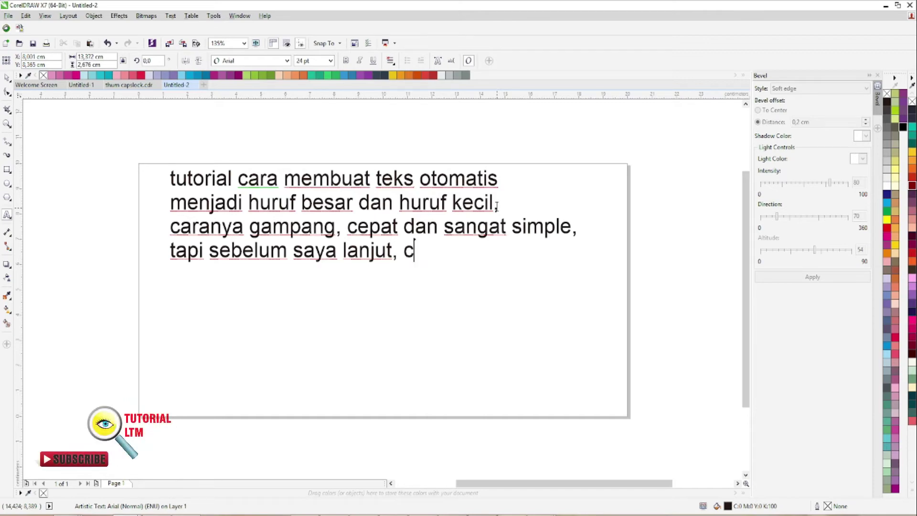
pyautogui.write('hannel i')
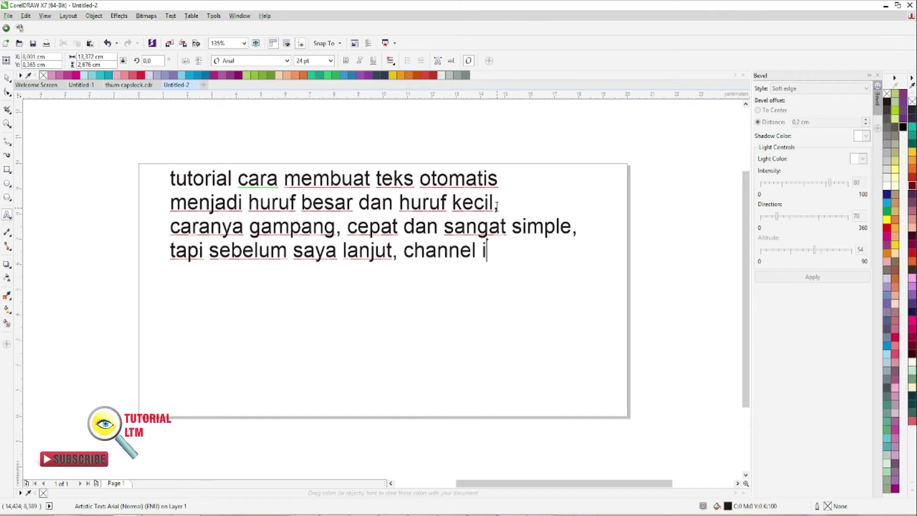
pyautogui.write('ni di')
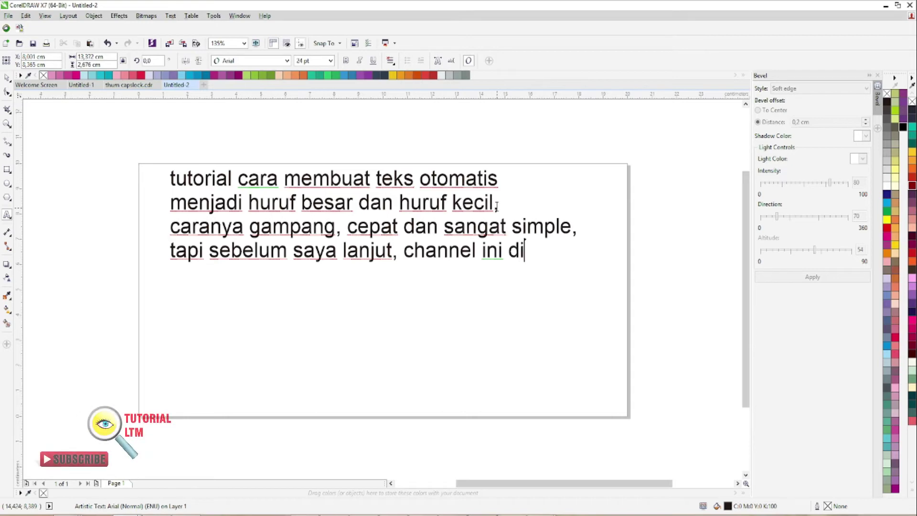
pyautogui.write(' subsc')
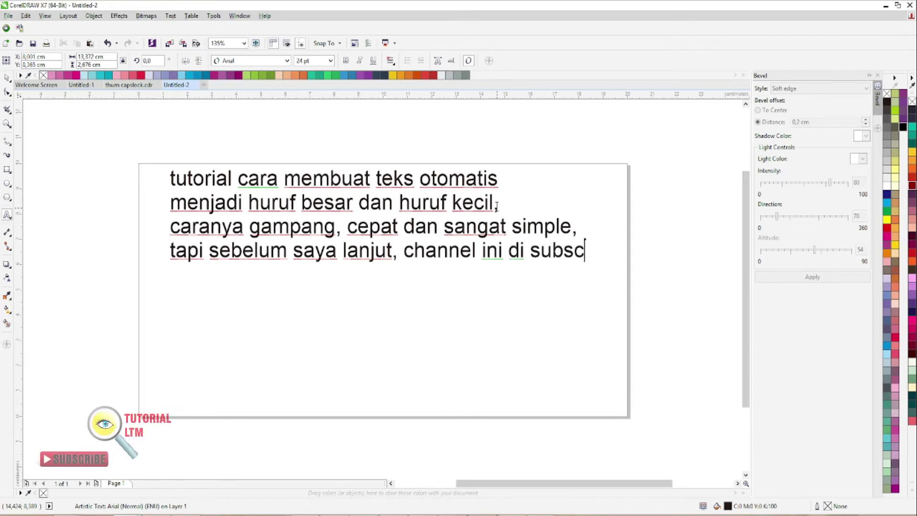
pyautogui.write('ribe dul')
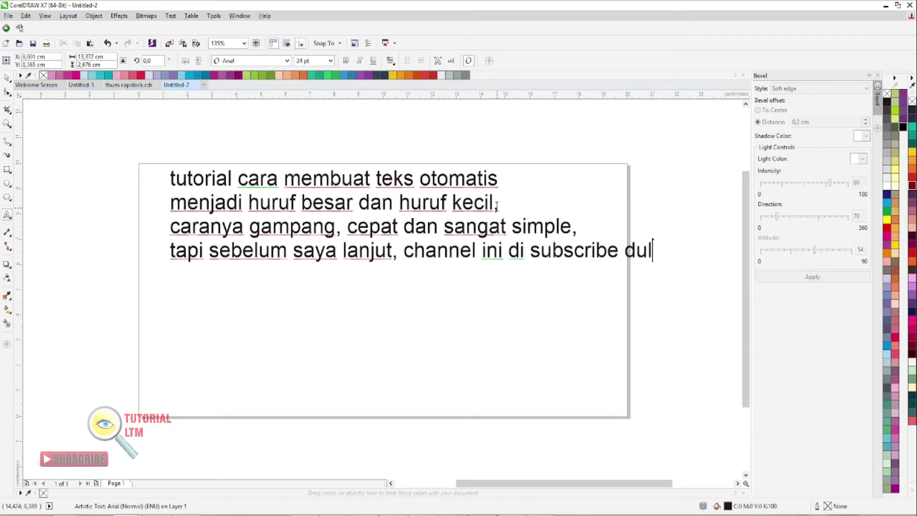
pyautogui.write('u ya')
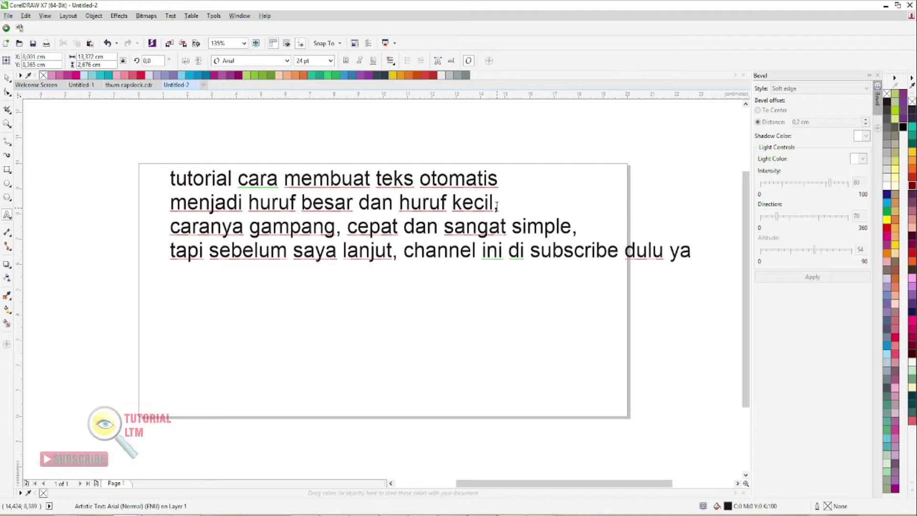
# Add a fifth line reading "teman-teman, dan di bagikan kepada teman-teman yang lain"
pyautogui.press('Return')
pyautogui.write('teman')
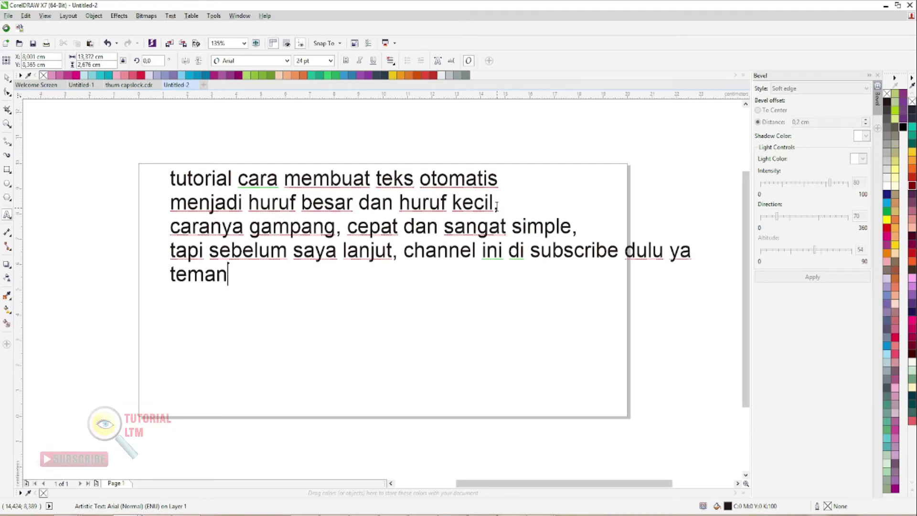
pyautogui.write('-teman')
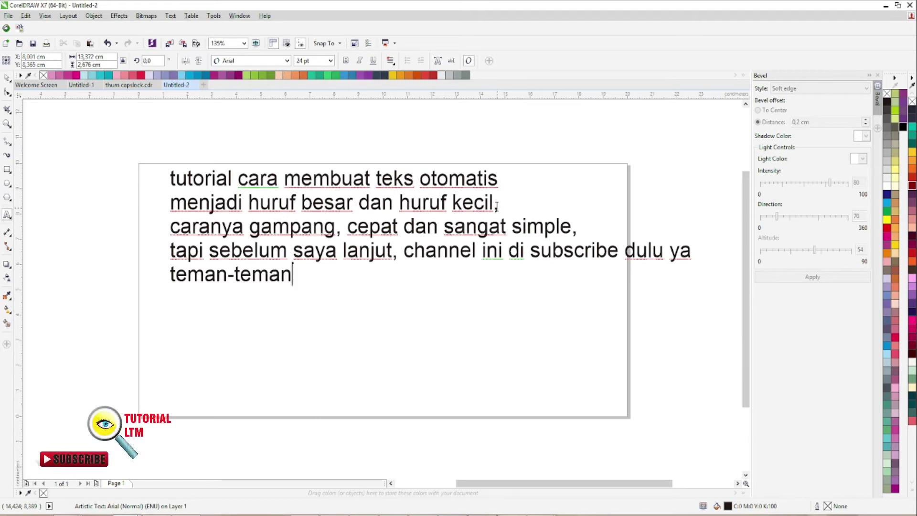
pyautogui.write(', dan')
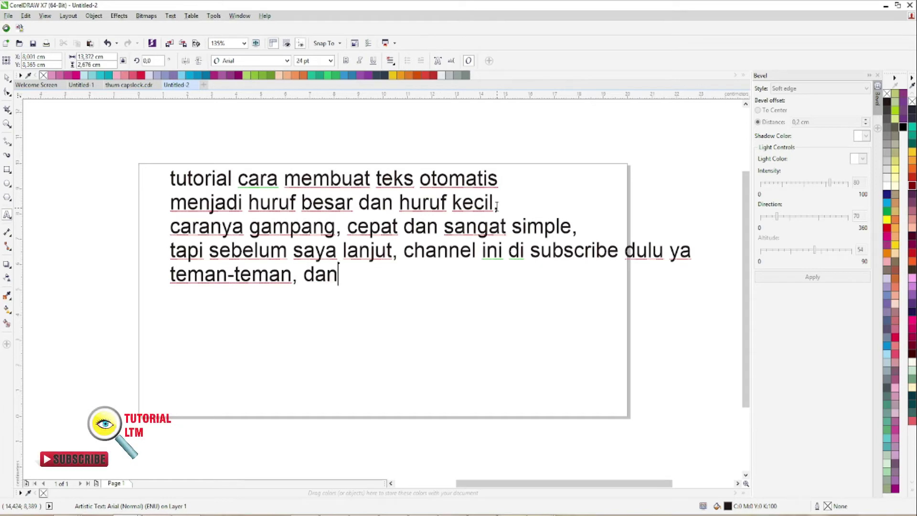
pyautogui.write(' di bagik')
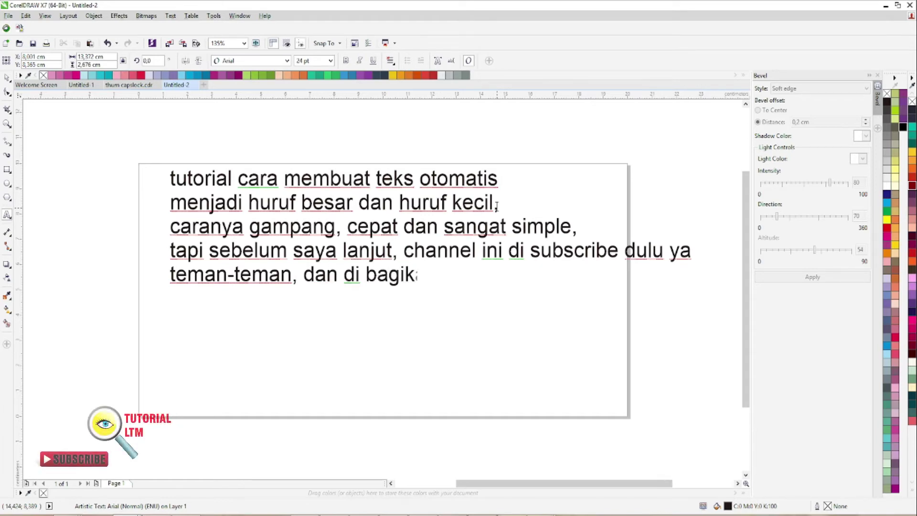
pyautogui.write('an kepada ')
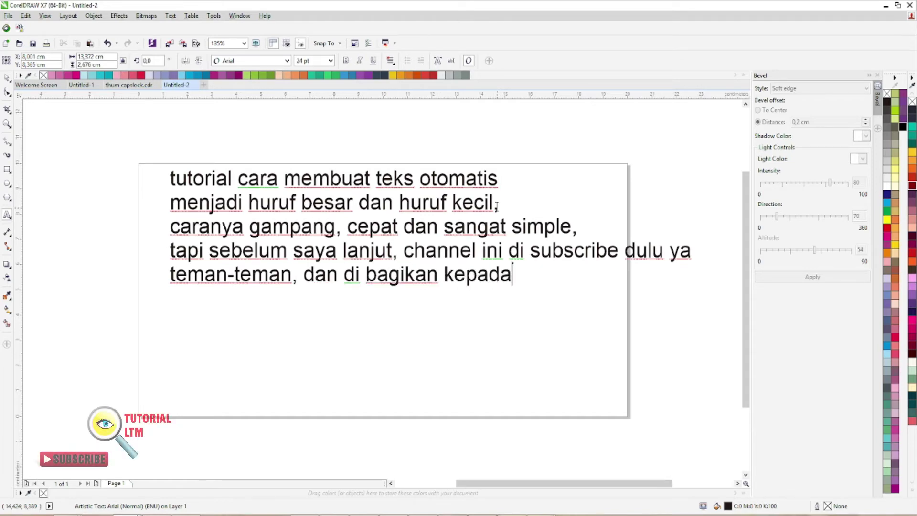
pyautogui.write('teman')
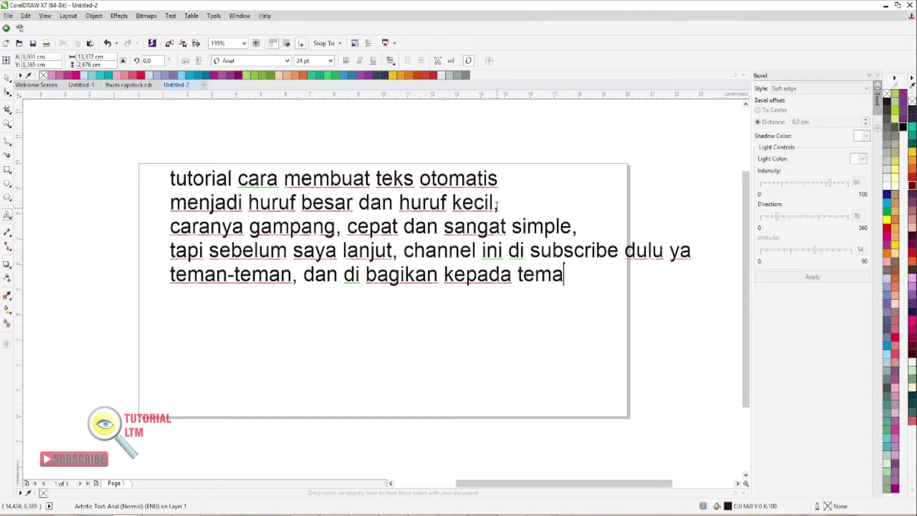
pyautogui.write('-tema')
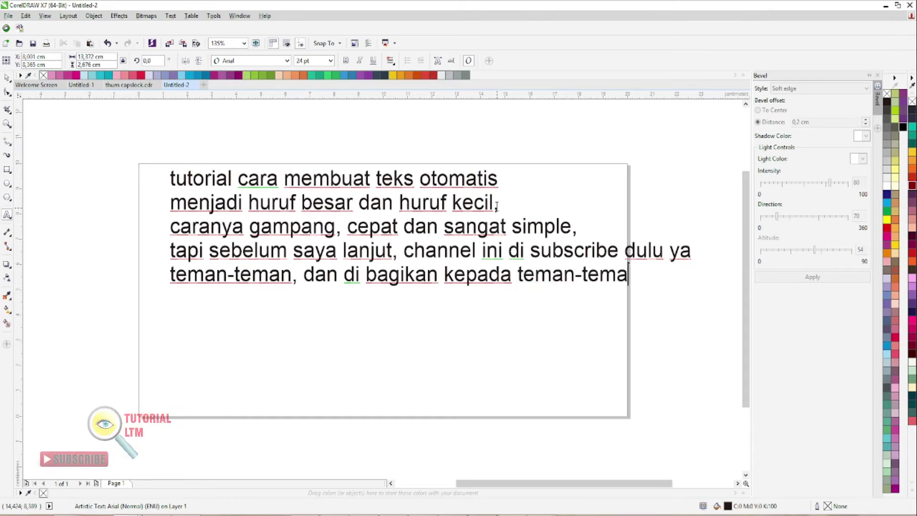
pyautogui.write('n yag')
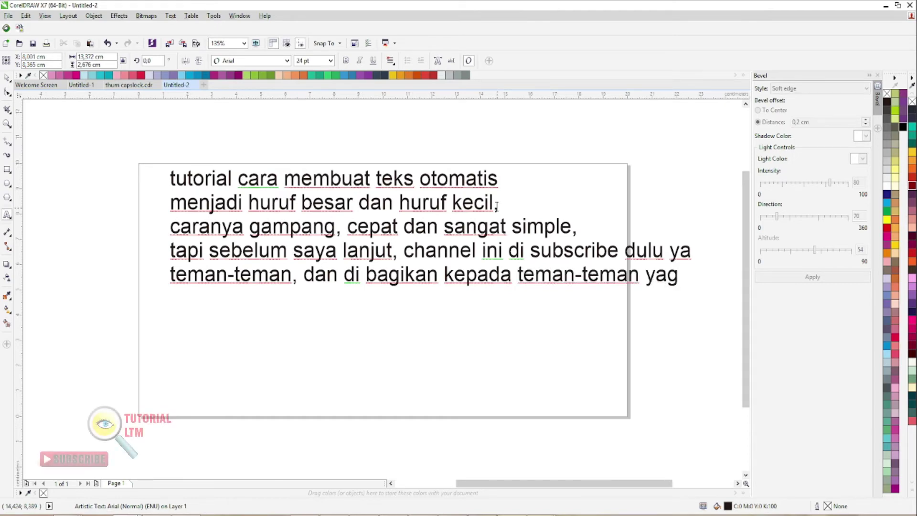
pyautogui.press('BackSpace')
pyautogui.write('ng lain')
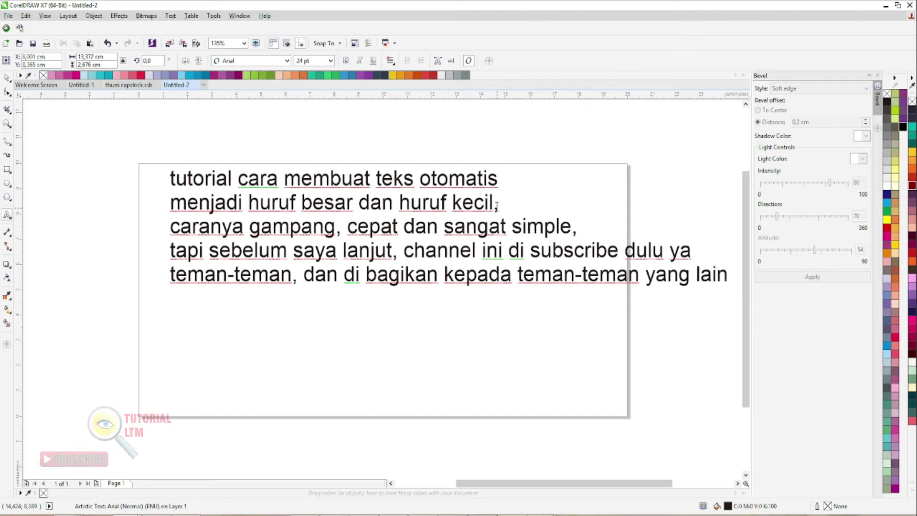
# Add the closing sixth line "semoga bermanfaat" to the text block
pyautogui.press('Return')
pyautogui.write('su')
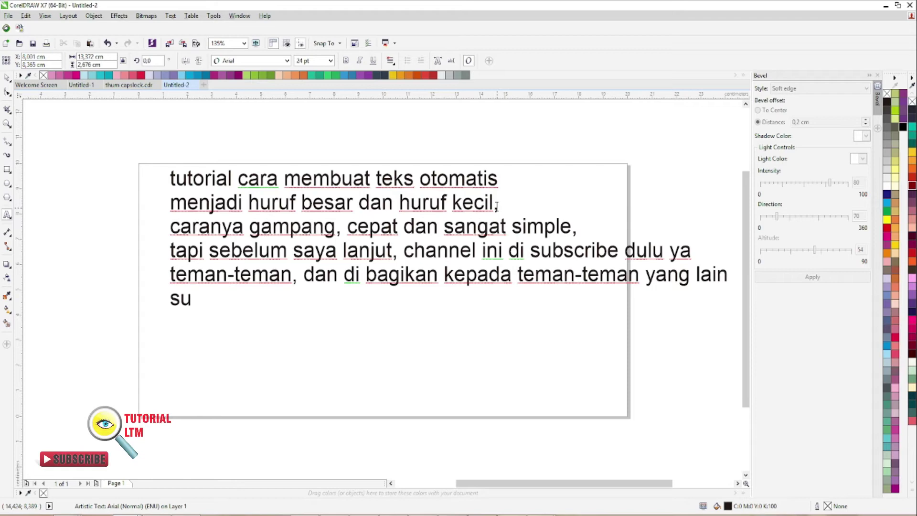
pyautogui.press('BackSpace')
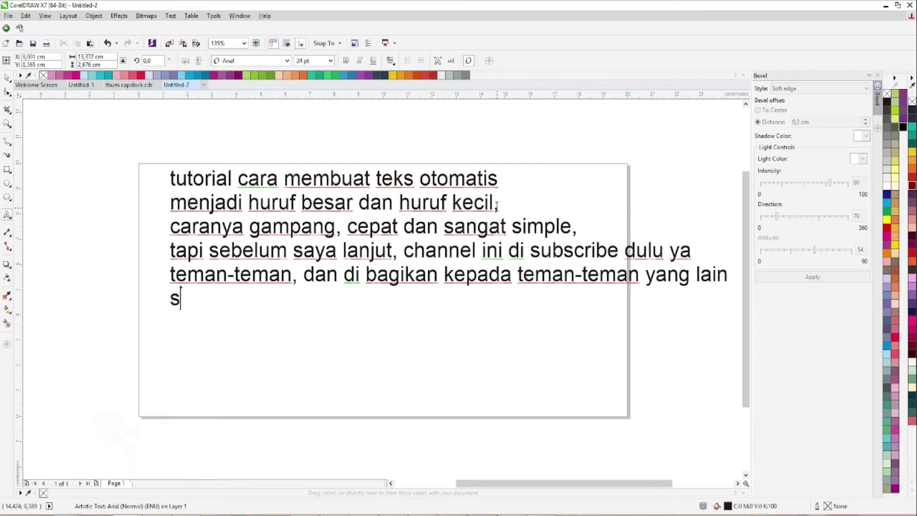
pyautogui.write('emoga bermanfaa')
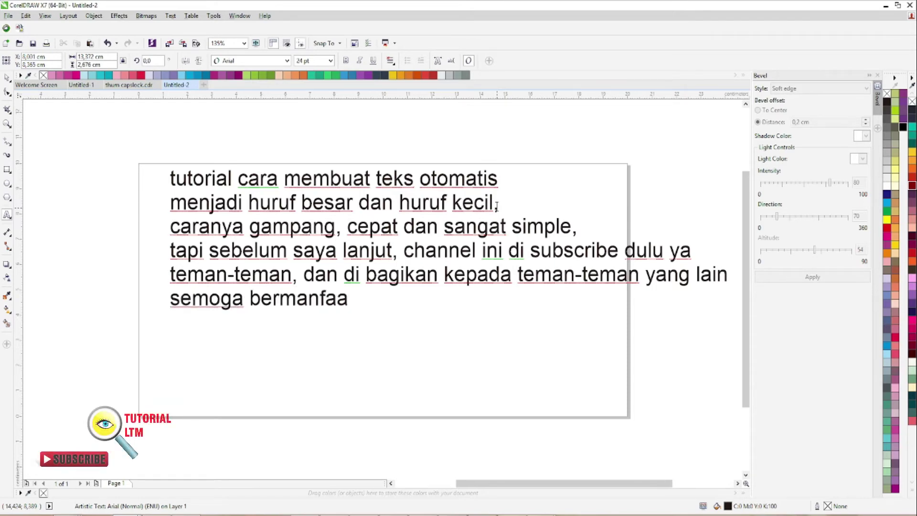
pyautogui.write('t')
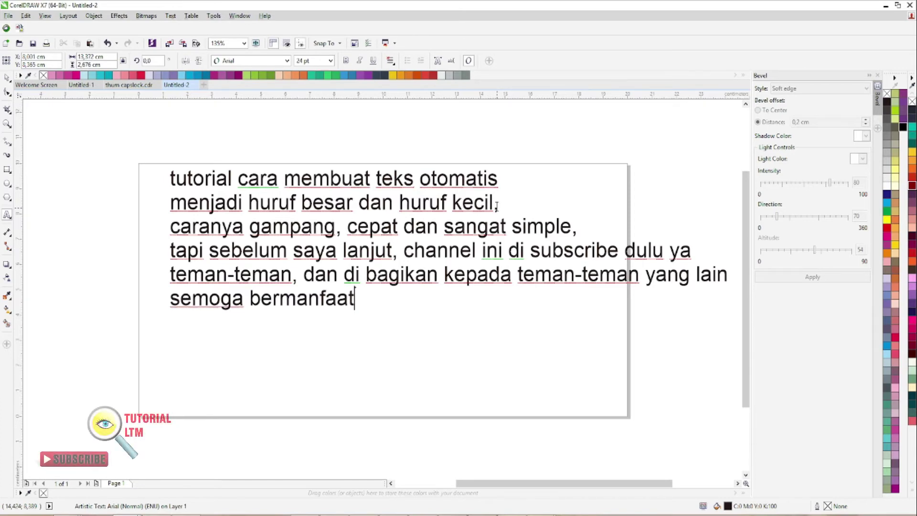
# Finish text editing and scale the text block down proportionally to about 17.8 cm wide so it fits inside the page
pyautogui.hotkey('ctrl', 'space')
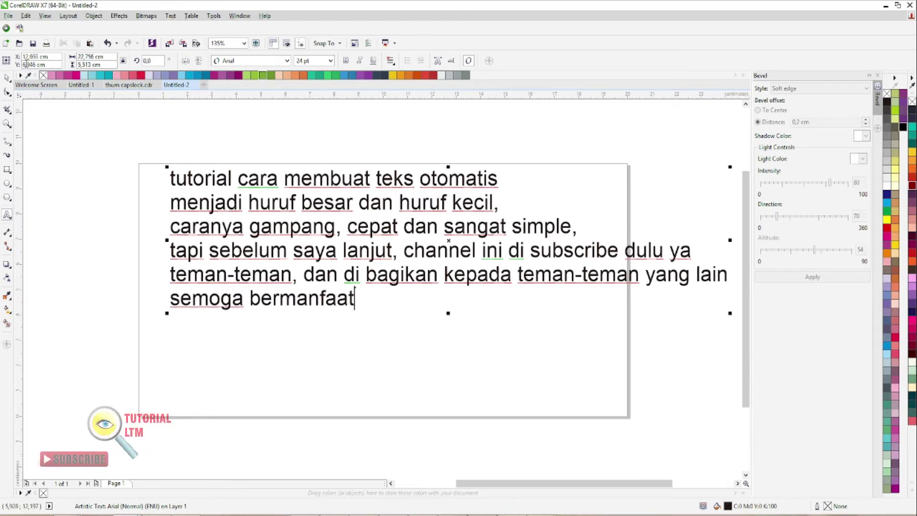
pyautogui.click(7, 91)
pyautogui.scroll(-2, 367, 217)
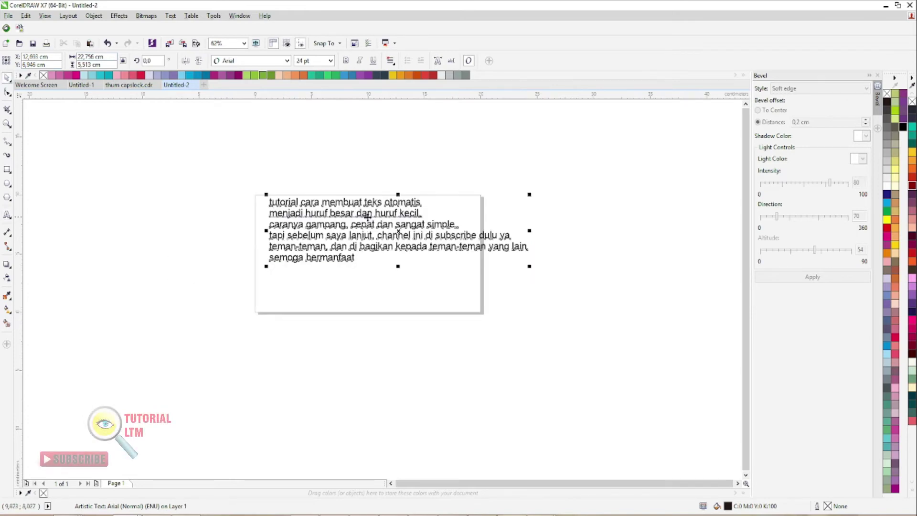
pyautogui.scroll(4, 371, 215)
pyautogui.scroll(-4, 374, 216)
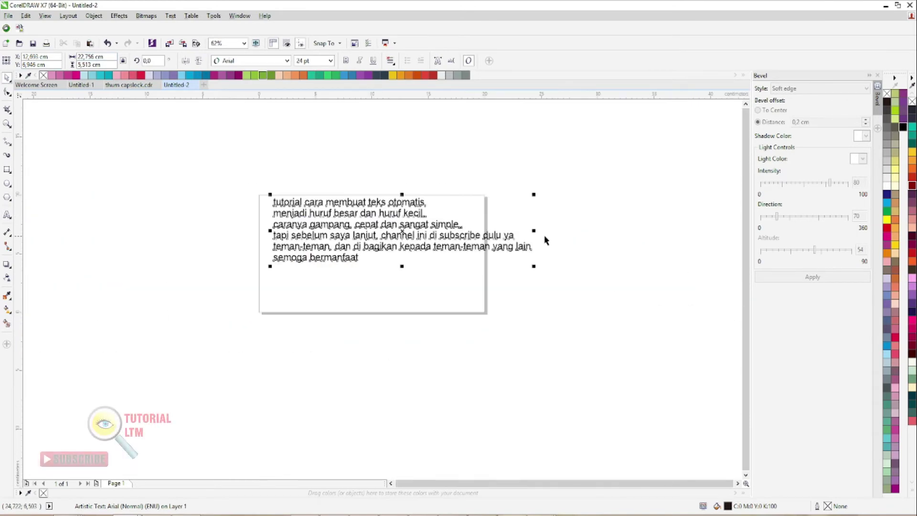
pyautogui.moveTo(533, 194); pyautogui.dragTo(465, 216)
pyautogui.scroll(2, 337, 222)
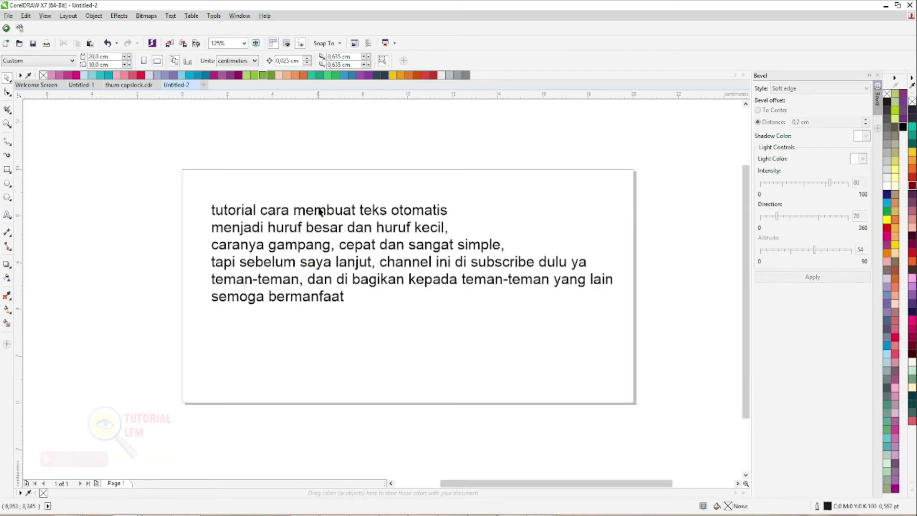
pyautogui.hotkey('ctrl', 'z')
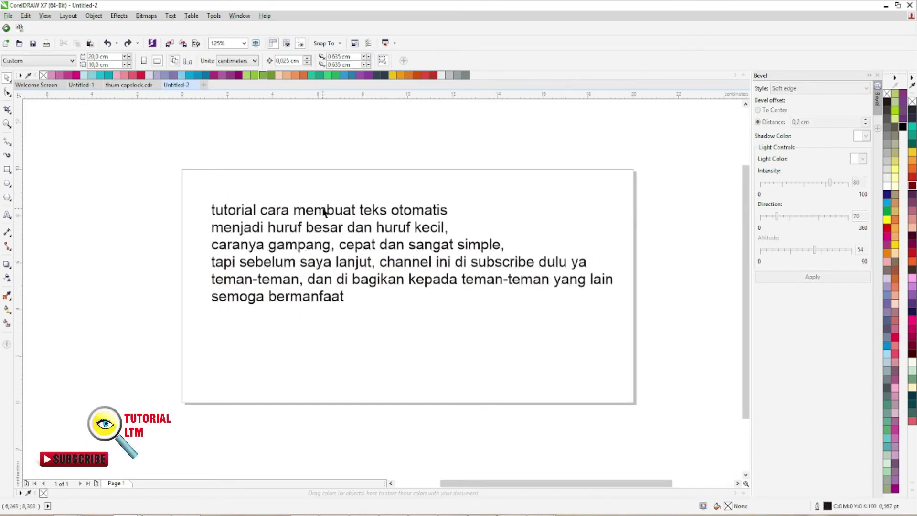
pyautogui.moveTo(323, 211); pyautogui.dragTo(325, 189)
pyautogui.hotkey('ctrl', 'z')
# Start editing the text block and select all six lines of its text
pyautogui.scroll(2, 310, 210)
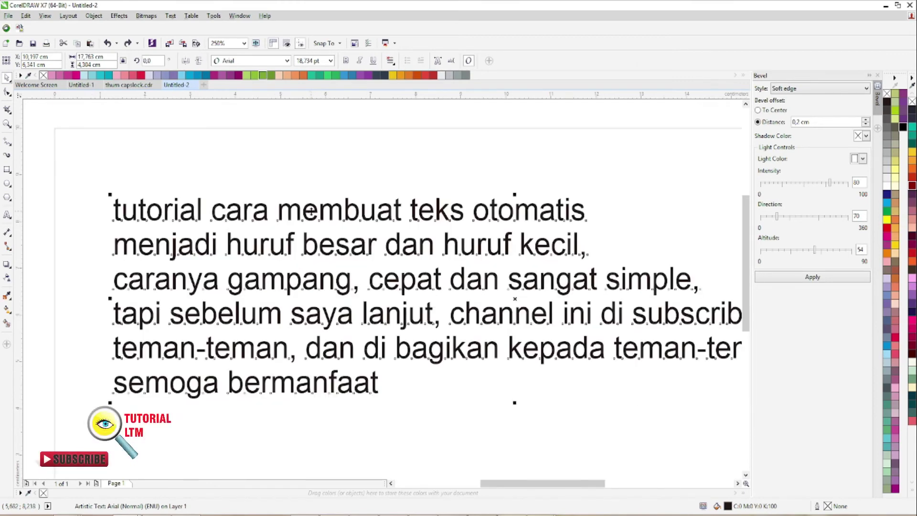
pyautogui.scroll(-2, 311, 212)
pyautogui.scroll(2, 311, 213)
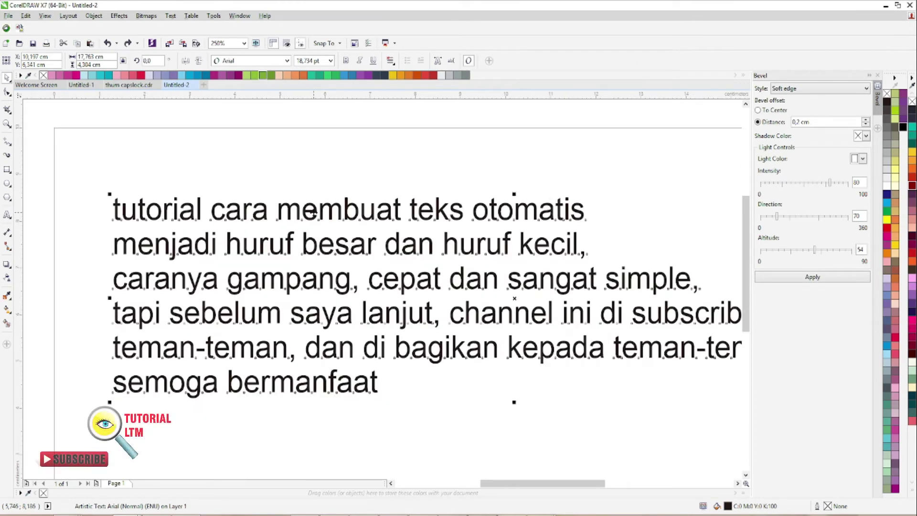
pyautogui.scroll(-2, 312, 213)
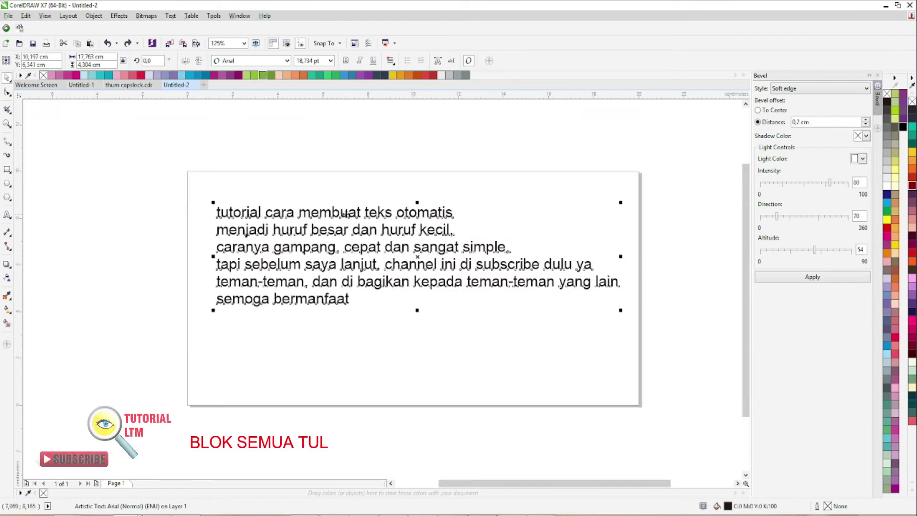
pyautogui.click(288, 216)
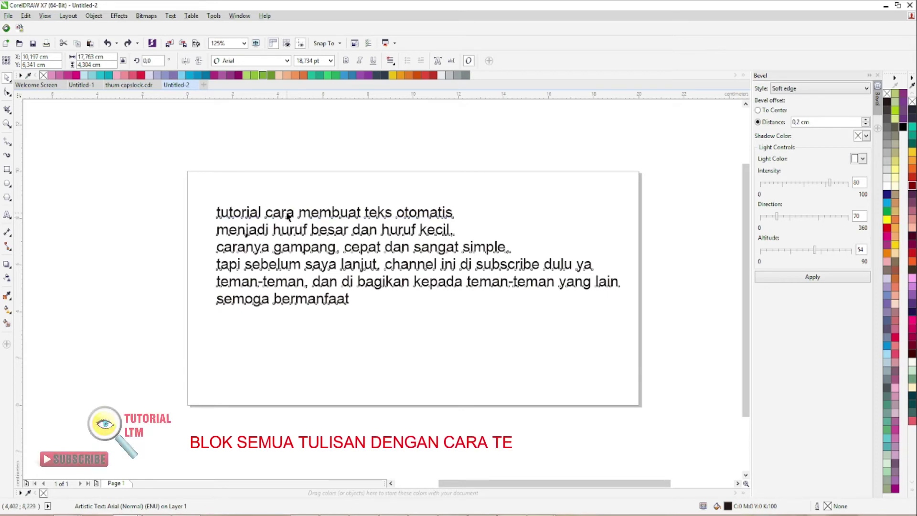
pyautogui.doubleClick(288, 216)
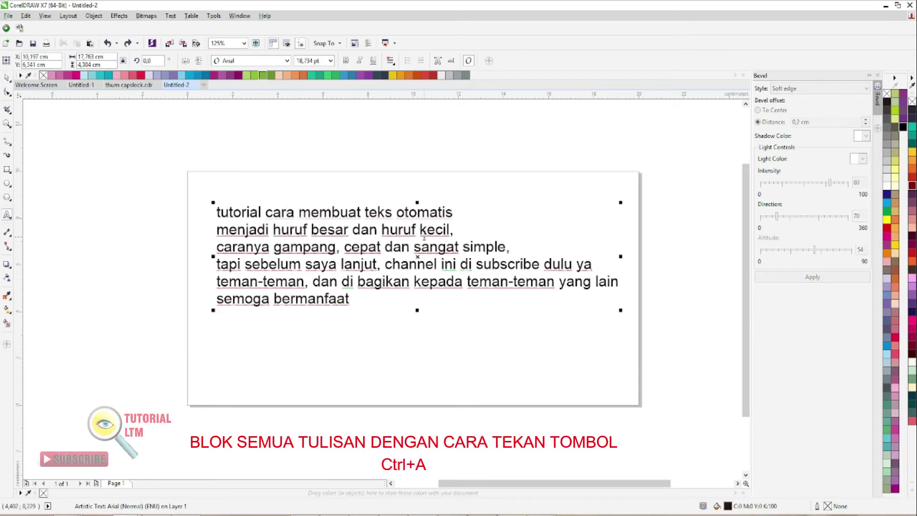
pyautogui.scroll(2, 273, 220)
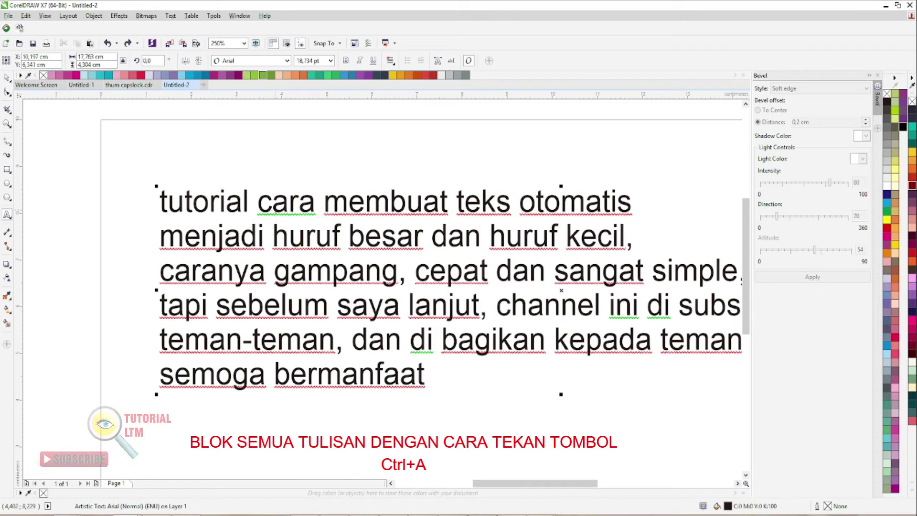
pyautogui.click(273, 201)
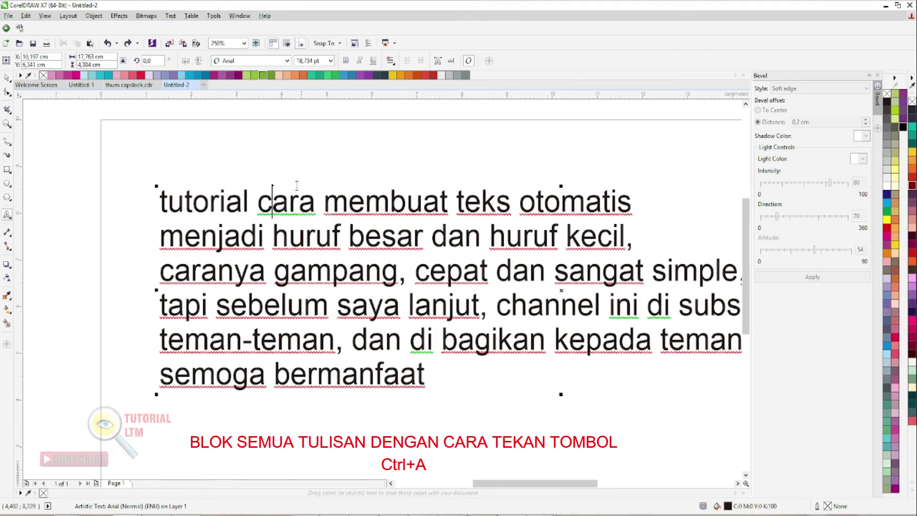
pyautogui.scroll(-2, 270, 203)
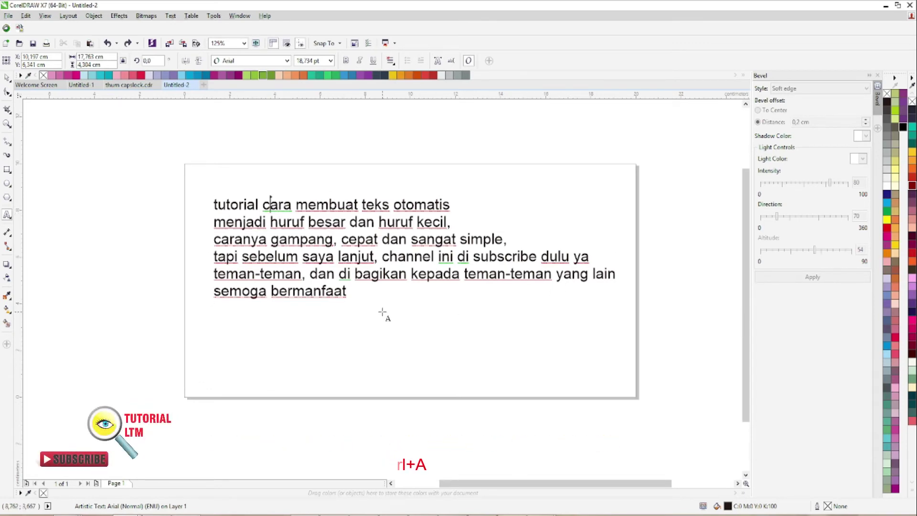
pyautogui.hotkey('ctrl', 'a')
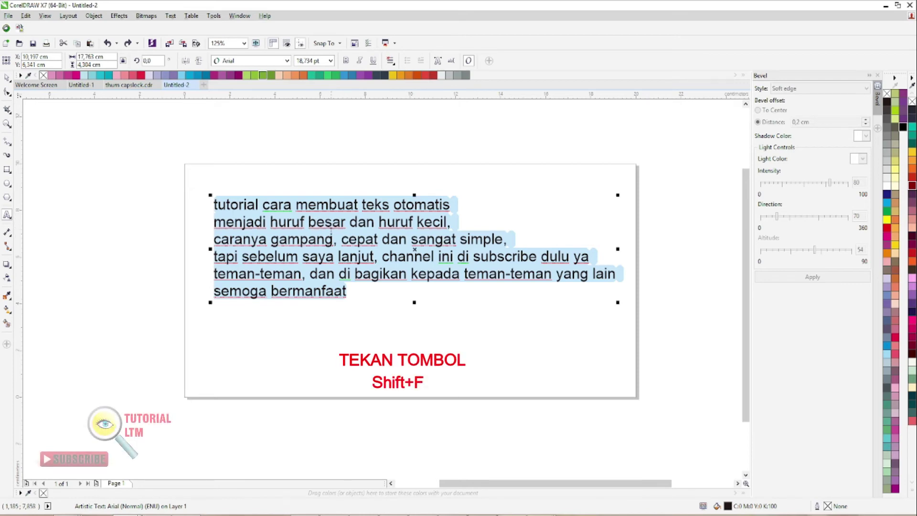
# Change the case of all the selected text to UPPERCASE
pyautogui.hotkey('shift', 'F3')
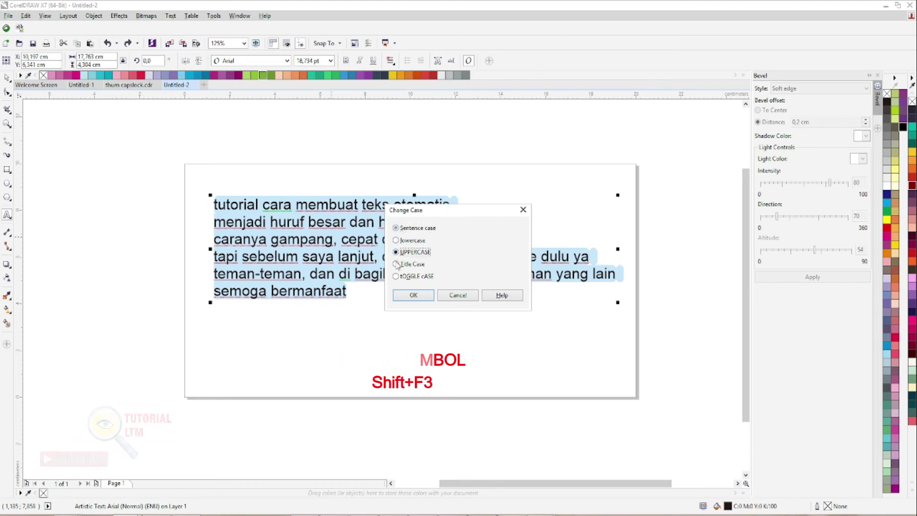
pyautogui.click(396, 276)
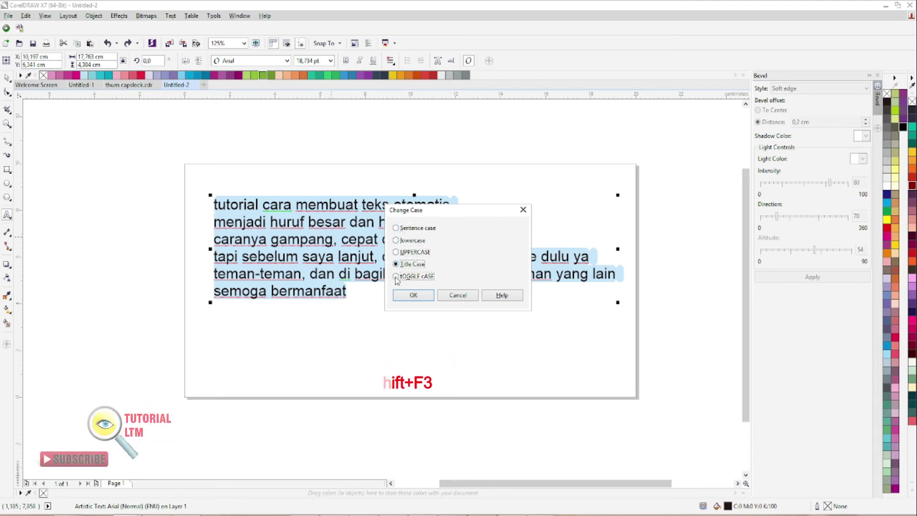
pyautogui.click(395, 228)
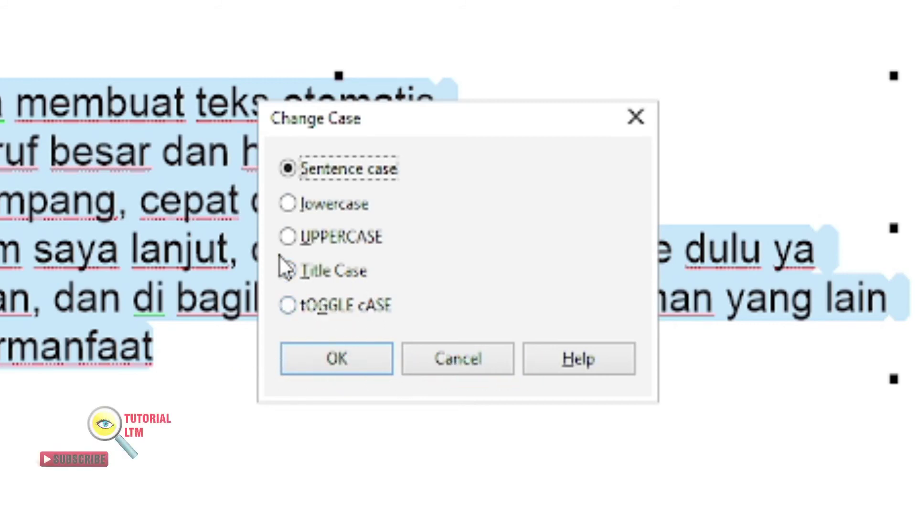
pyautogui.click(289, 238)
pyautogui.click(350, 368)
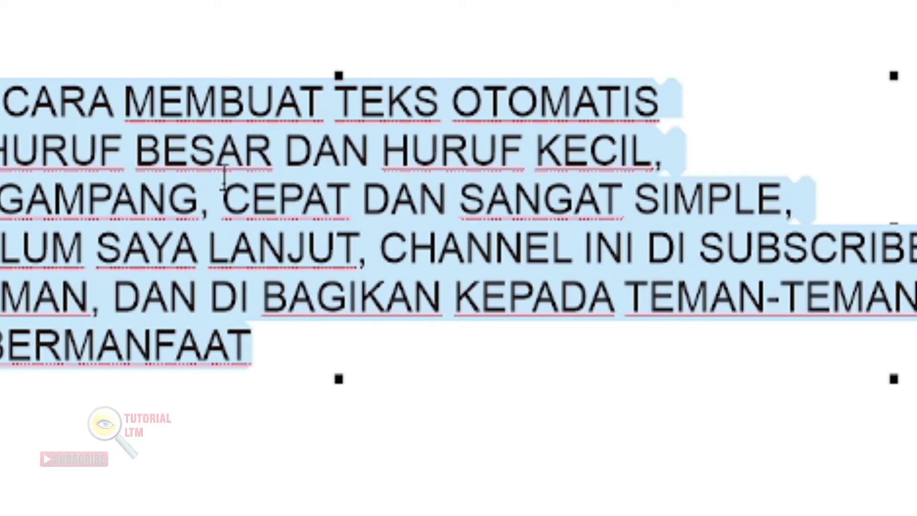
# Change the case of the selected text to Title Case
pyautogui.hotkey('shift', 'F3')
pyautogui.click(286, 270)
pyautogui.click(309, 356)
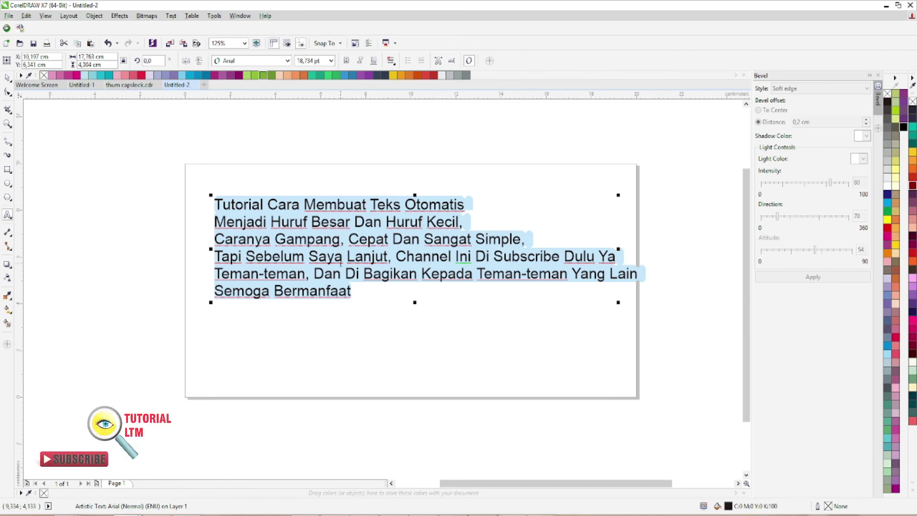
# Apply the tOGGLE cASE option to the selected text to invert the case of every letter
pyautogui.hotkey('shift', 'F3')
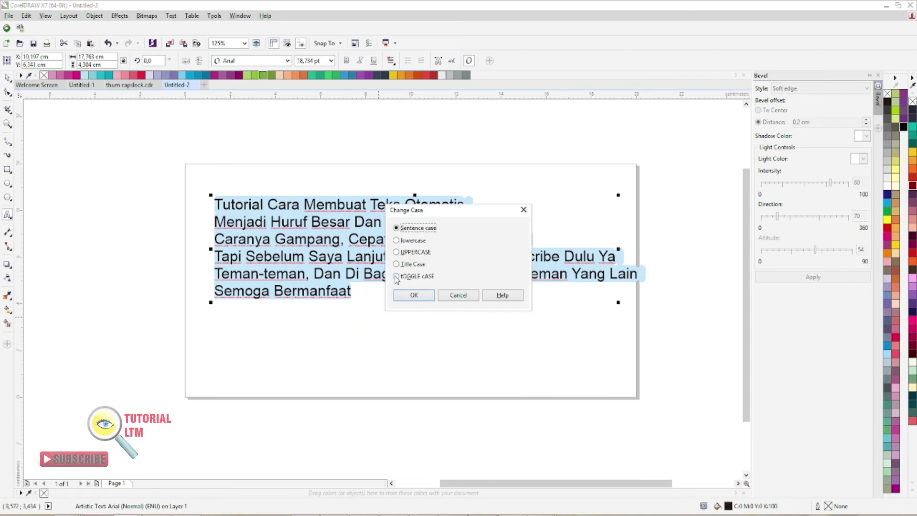
pyautogui.click(396, 265)
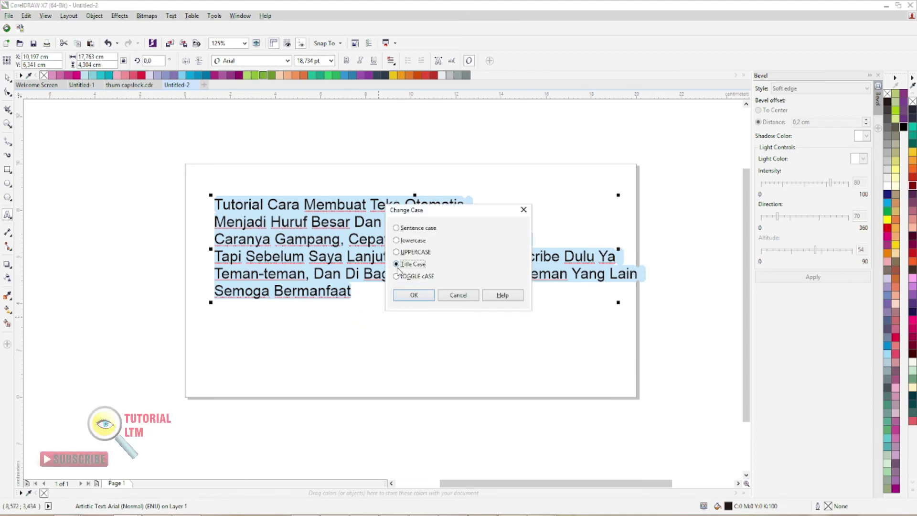
pyautogui.click(397, 276)
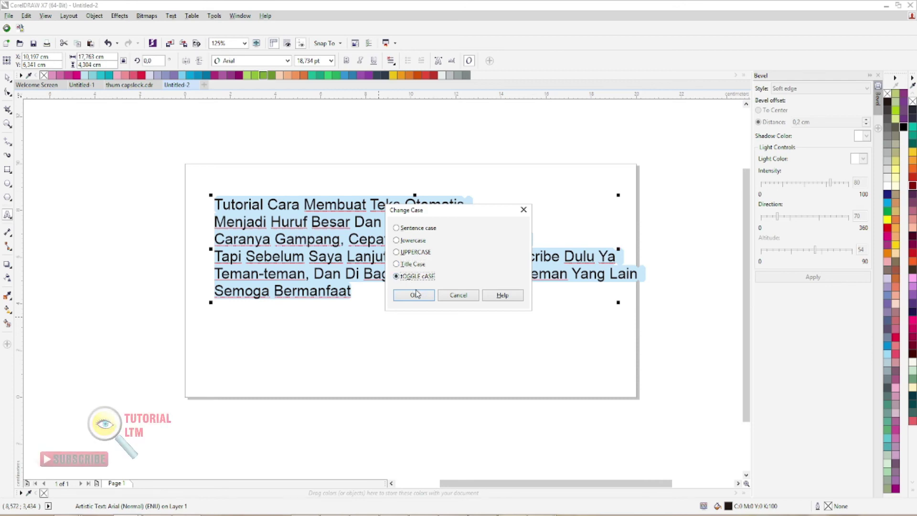
pyautogui.click(414, 295)
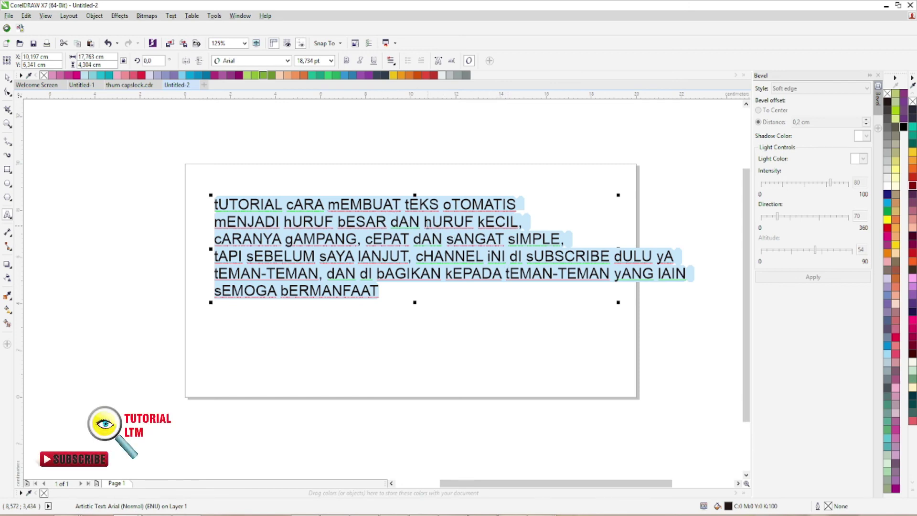
# Change the selected text to Sentence case and finish text editing, keeping the block selected as an object
pyautogui.hotkey('shift', 'F3')
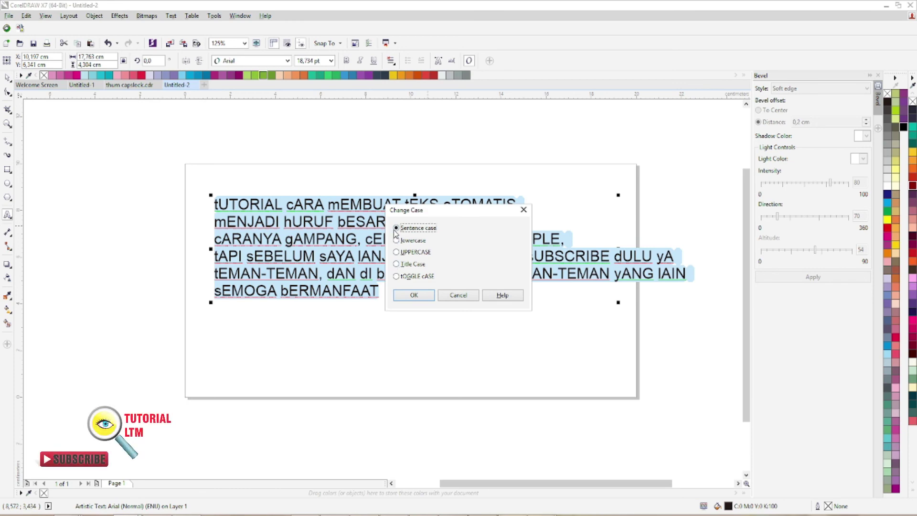
pyautogui.click(413, 295)
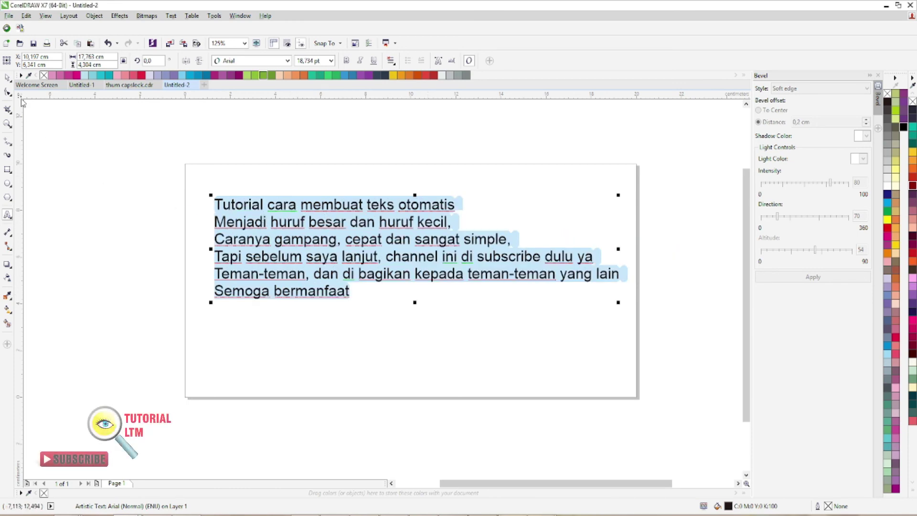
pyautogui.click(7, 78)
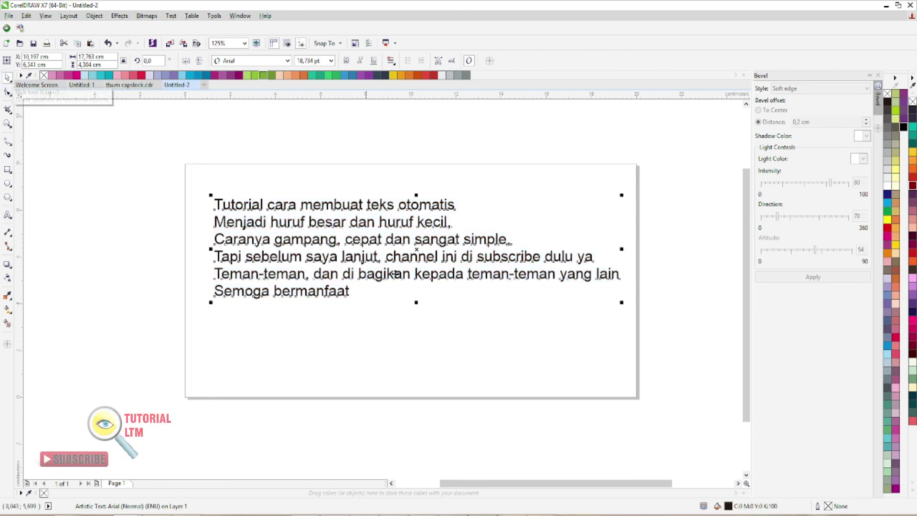
# Scale the text block up proportionally to about 18.4 cm wide within the page and deselect it
pyautogui.moveTo(621, 304); pyautogui.dragTo(632, 306)
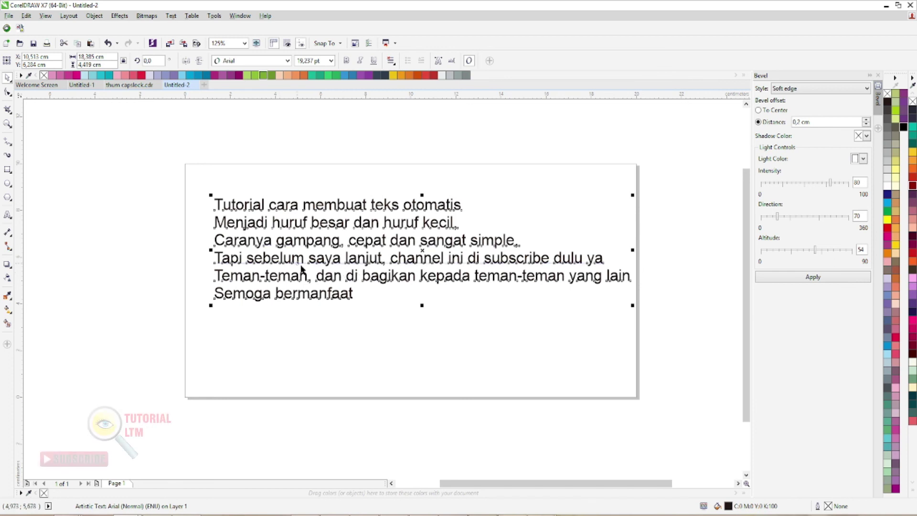
pyautogui.scroll(-2, 311, 272)
pyautogui.scroll(2, 396, 272)
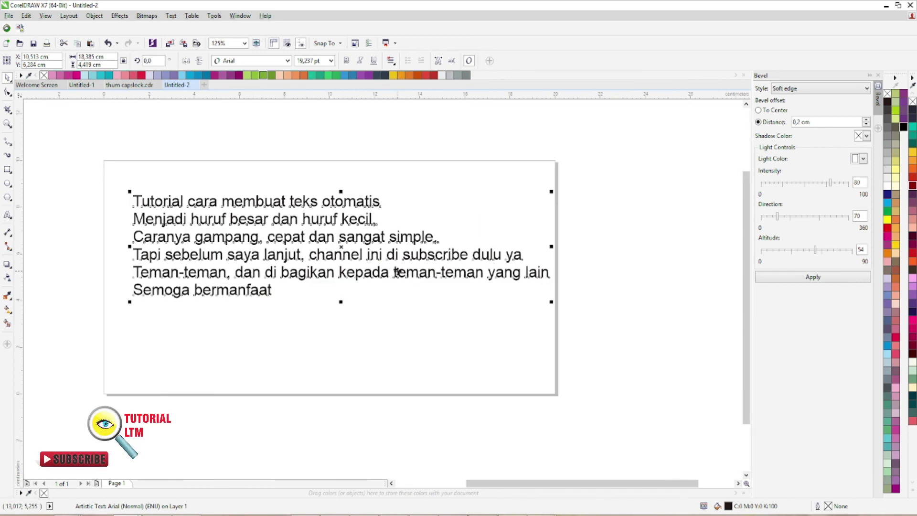
pyautogui.click(384, 317)
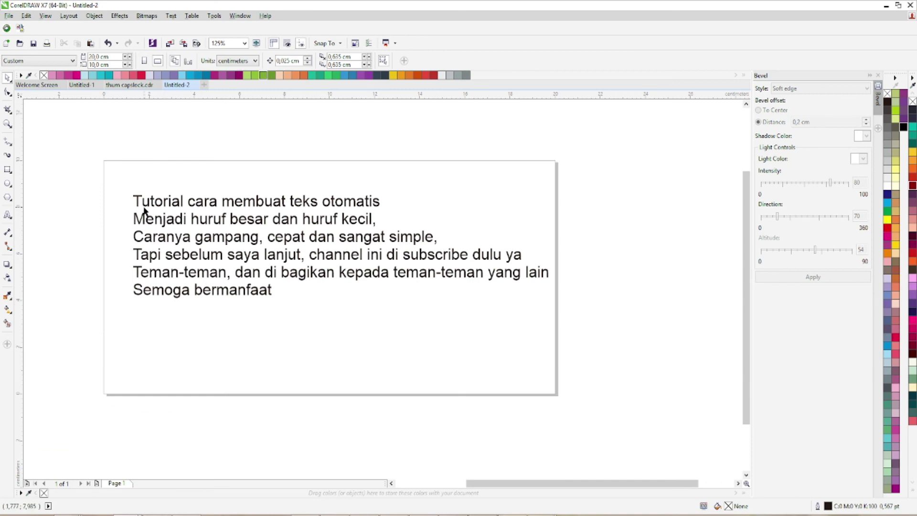